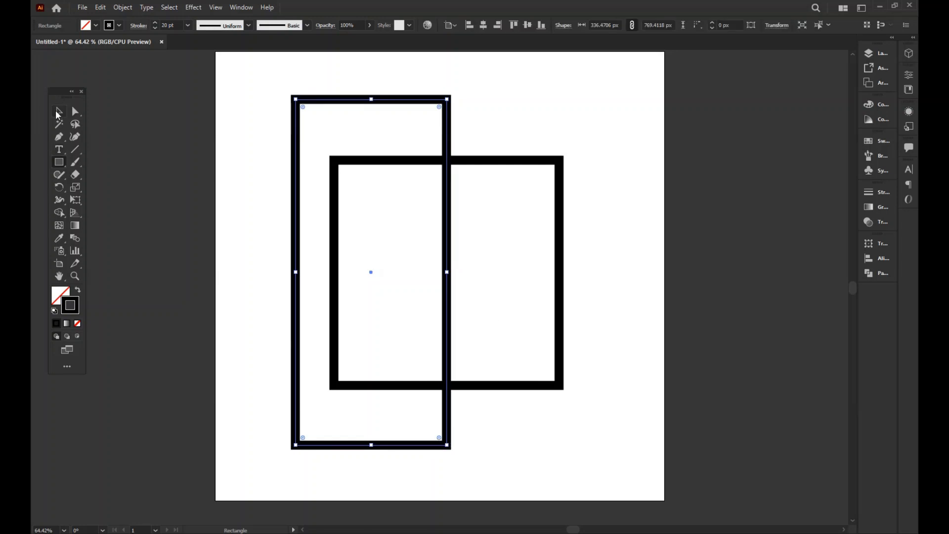
Step: Select both overlapping rectangles and erase the tall rectangle and its overlap with Shape Builder, keeping only the right half of the wide rectangle
left_click(58, 112)
left_click_drag(267, 107, 571, 430)
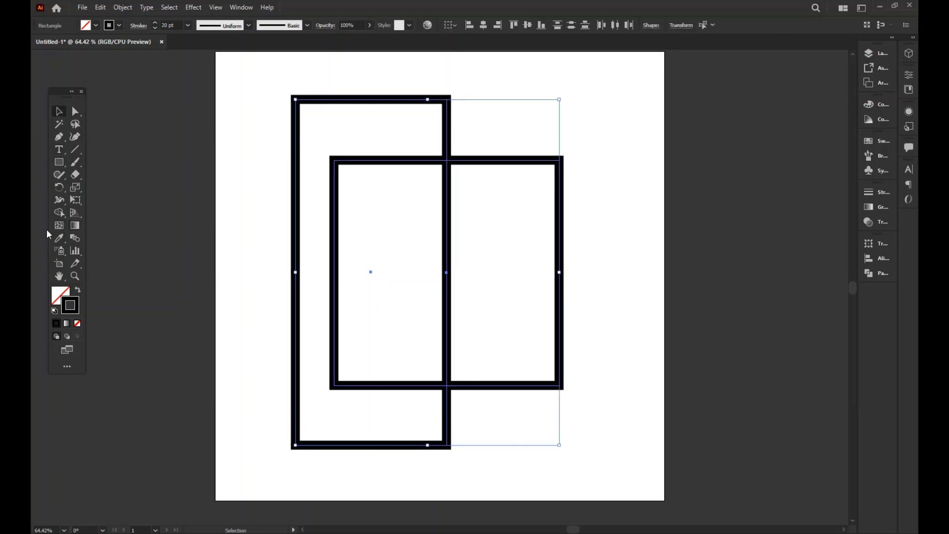
left_click(58, 214)
left_click_drag(254, 227, 381, 243)
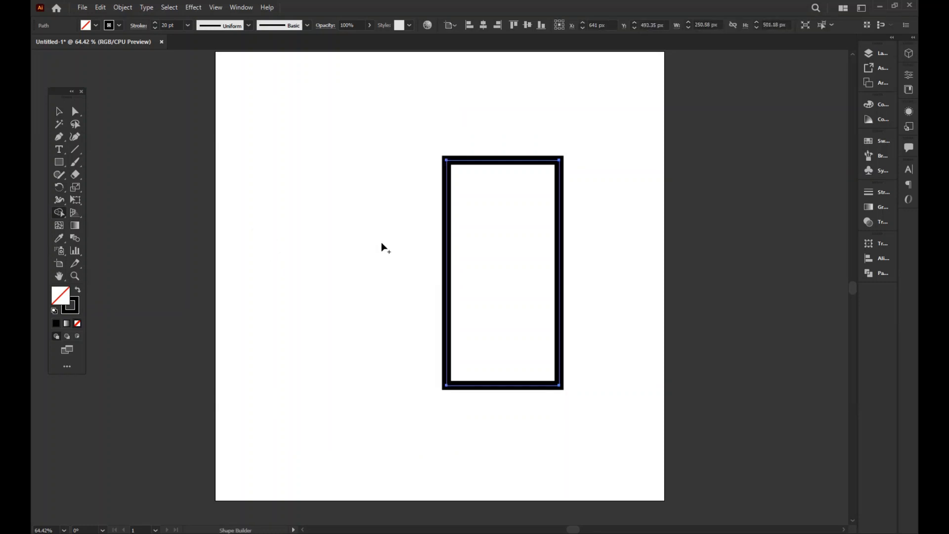
Step: Delete the bottom-left anchor point of the remaining rectangle, leaving only its top and right edges as an open path
left_click(75, 112)
left_click(447, 386)
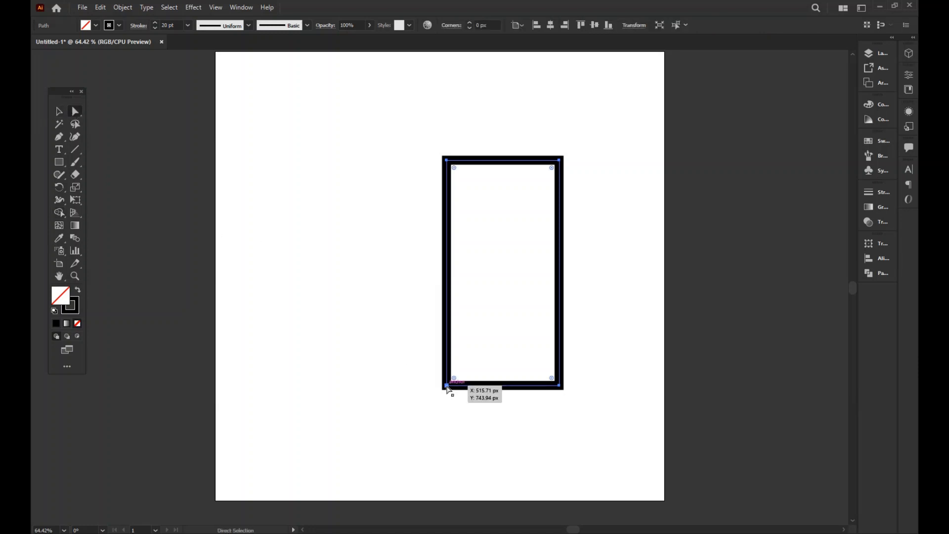
key("Delete")
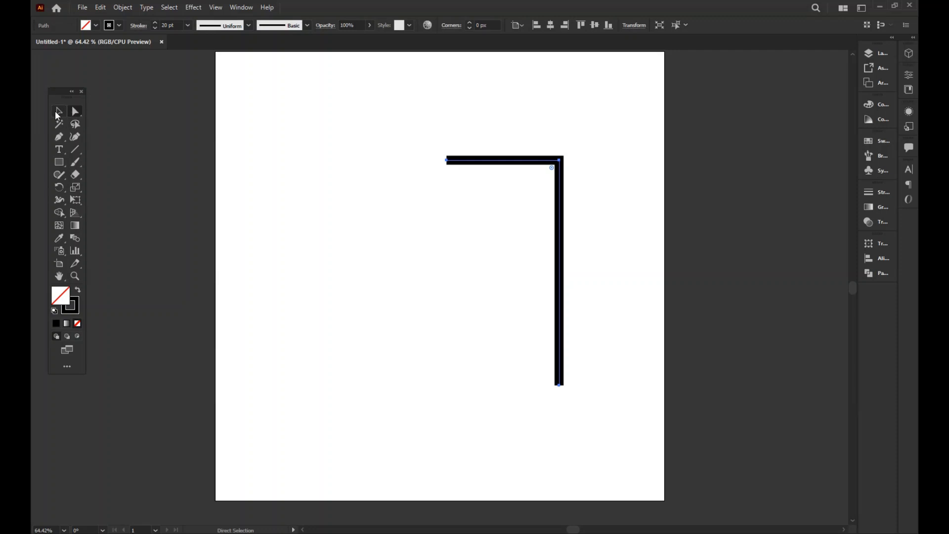
left_click(58, 112)
left_click(422, 247)
key("ctrl+a")
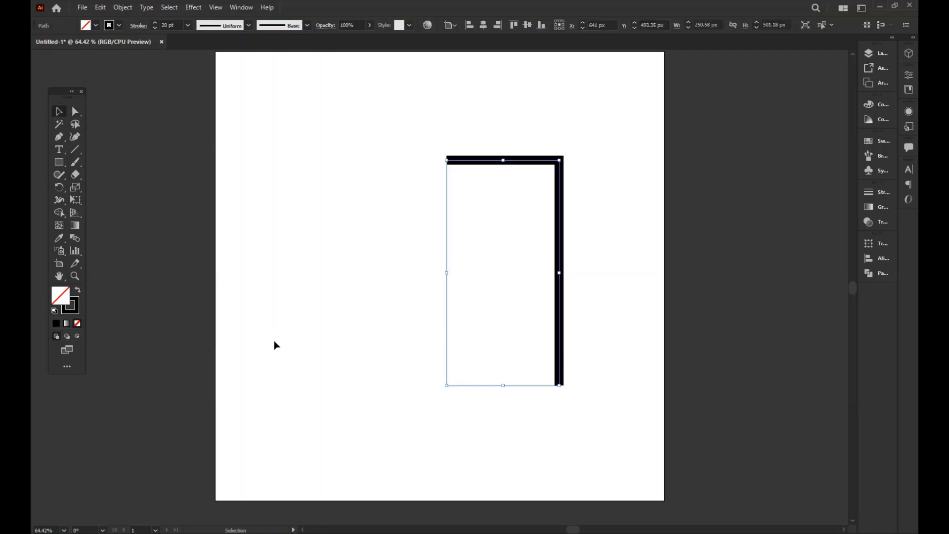
key("a")
left_click_drag(561, 393, 562, 326)
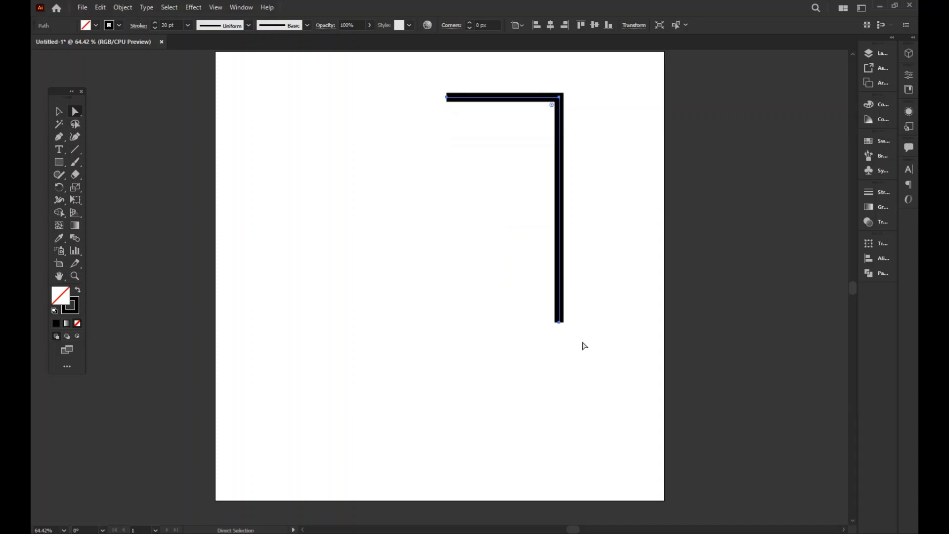
key("ctrl+z")
Step: Shorten the corner path's vertical leg to about 378 px and apply the lens-shaped width profile that tapers at both ends
left_click_drag(601, 409, 562, 330)
left_click(613, 344)
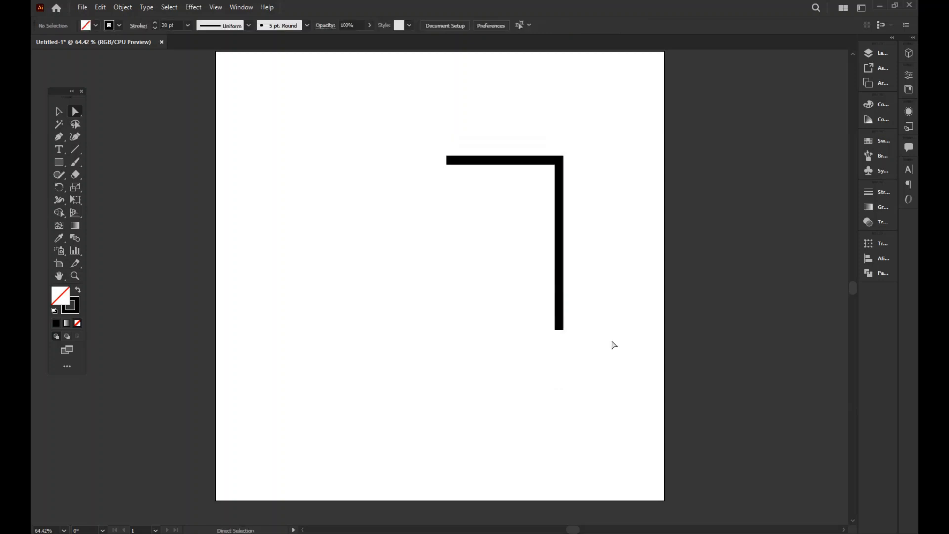
left_click_drag(453, 134, 654, 455)
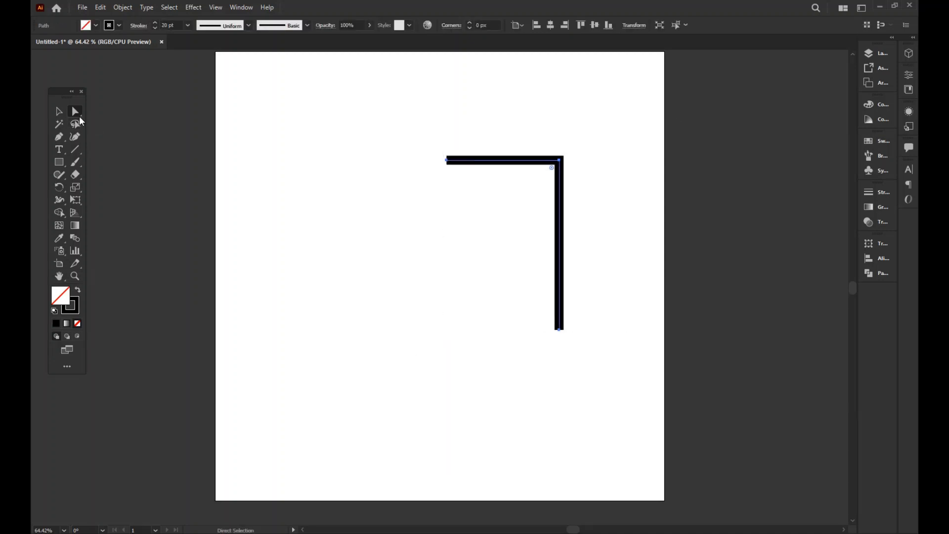
left_click(249, 26)
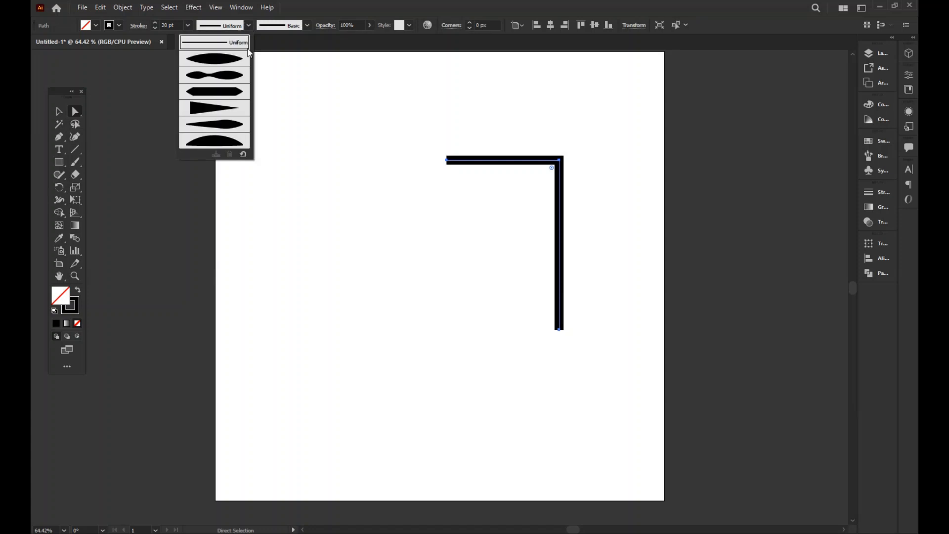
left_click(229, 67)
left_click(60, 111)
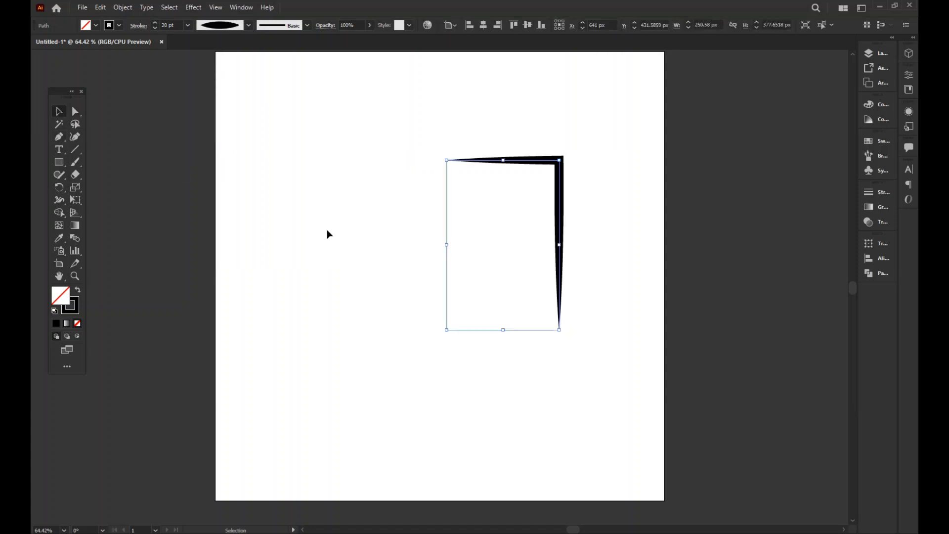
left_click(636, 237)
Step: Bend the tapered path's vertical leg outward to the right into a curve with the Anchor Point tool
scroll(625, 235, "up", 2)
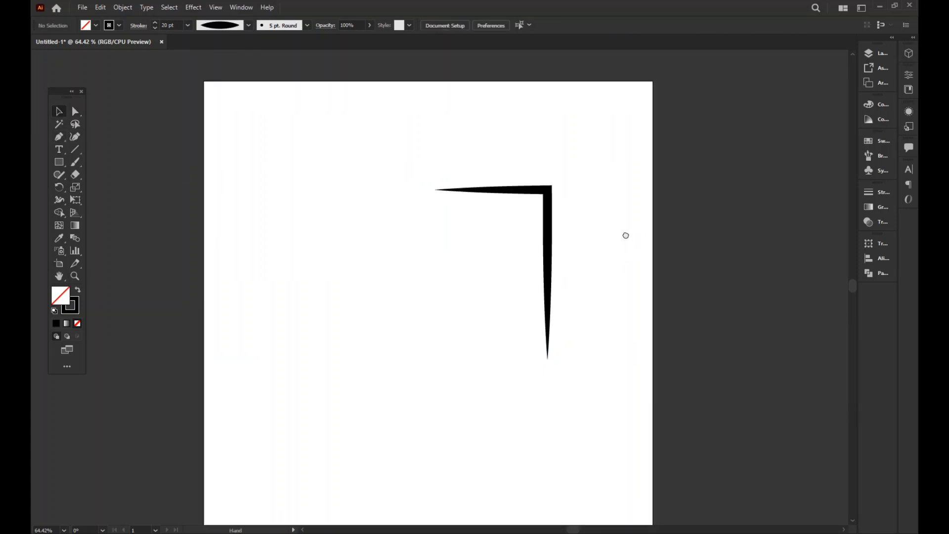
key("a")
left_click(60, 138)
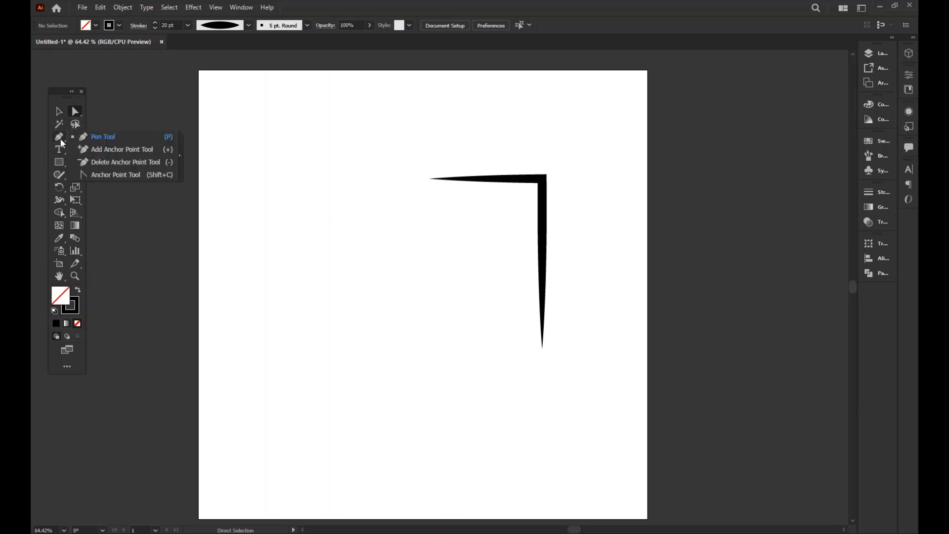
left_click(105, 174)
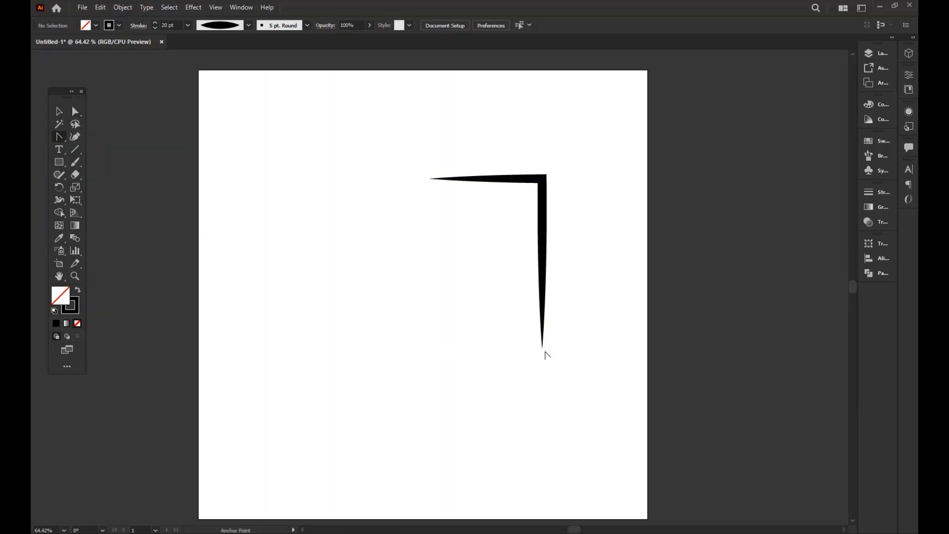
left_click(542, 348)
mouse_move(542, 348)
left_mouse_down()
mouse_move(498, 416)
mouse_move(485, 496)
left_mouse_up()
left_click_drag(600, 201, 596, 218)
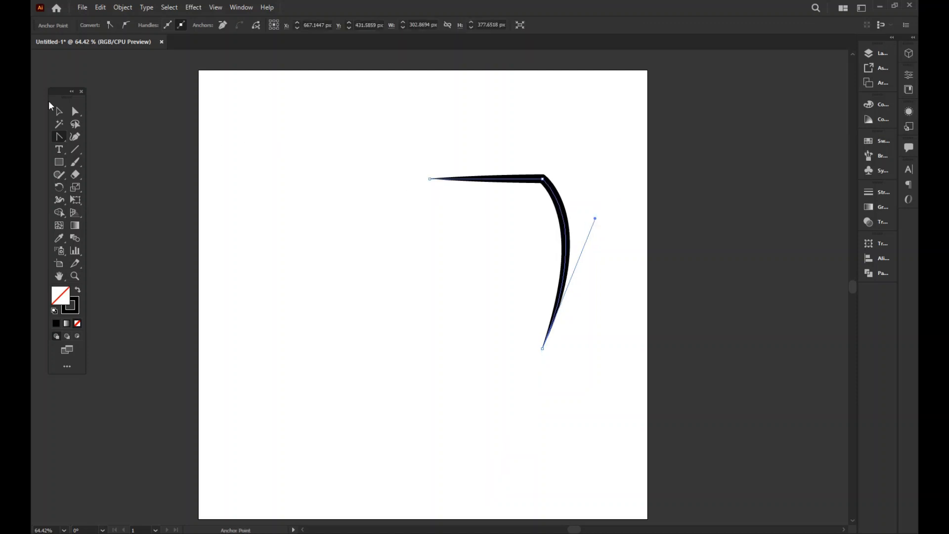
left_click(58, 111)
left_click(426, 235)
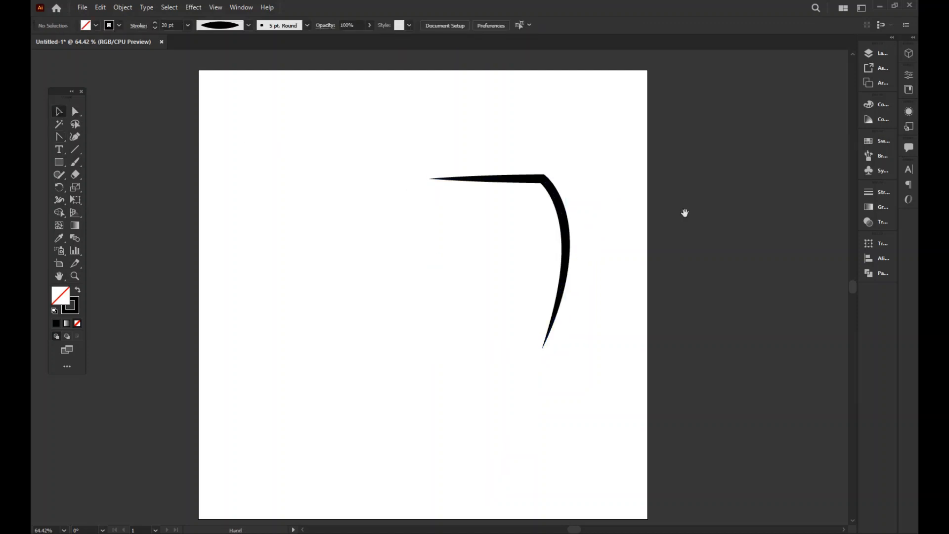
Step: Shorten the path's horizontal leg slightly by moving its left end anchor point to the right
scroll(626, 249, "up", 2)
left_click(77, 111)
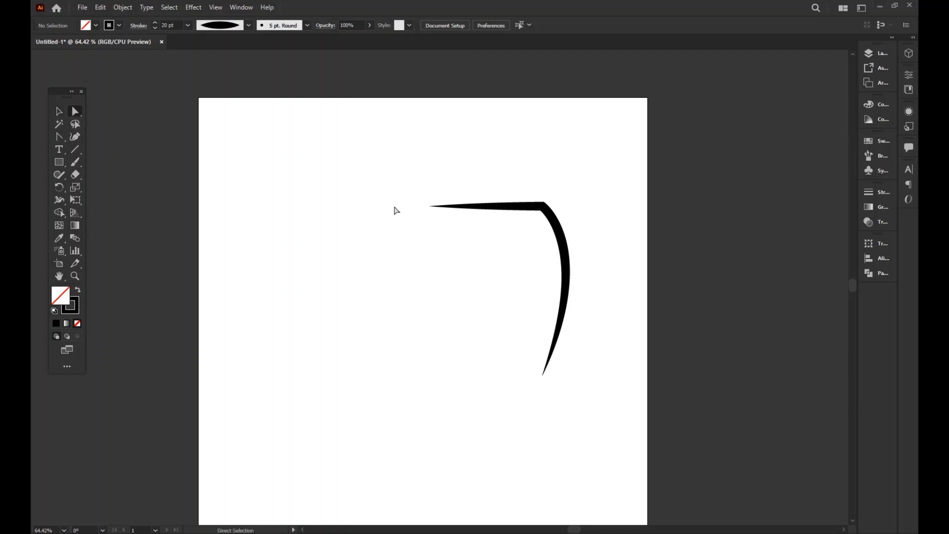
left_click_drag(402, 178, 439, 205)
left_click(60, 112)
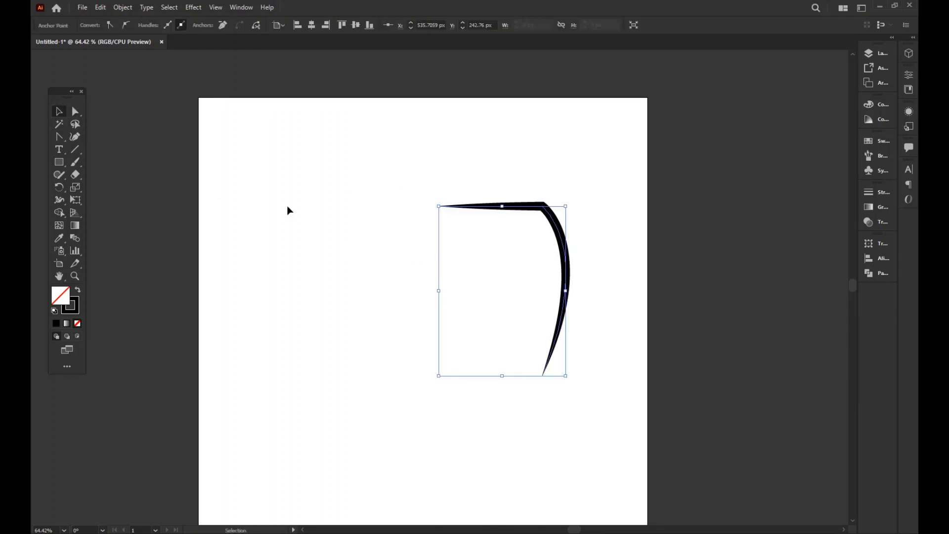
left_click(288, 207)
Step: Move the whole tapered path horizontally to the left on the artboard
left_click_drag(621, 280, 601, 261)
left_click_drag(413, 137, 564, 345)
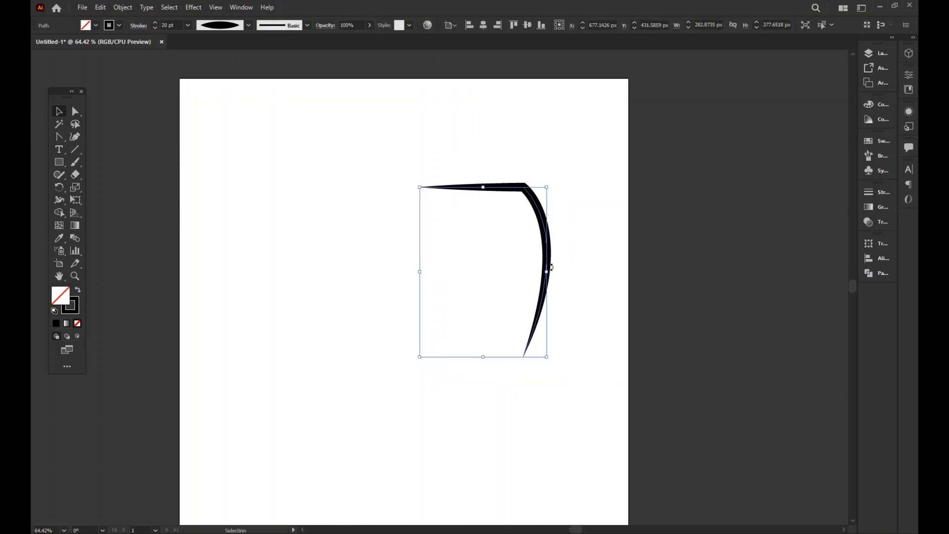
mouse_move(549, 257)
left_mouse_down()
mouse_move(503, 258)
mouse_move(560, 266)
left_mouse_up()
left_click(611, 274)
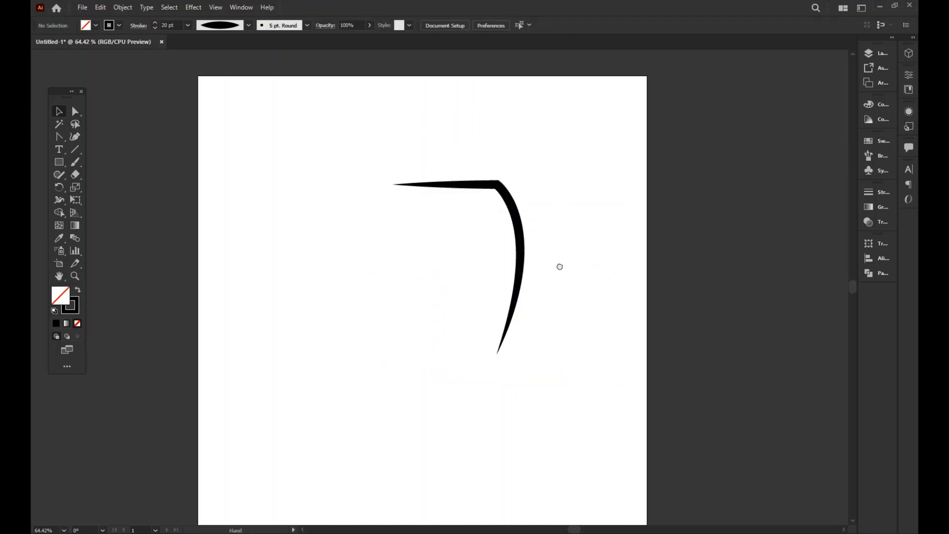
Step: Draw a rounded rectangle of about 185 x 195 px to the left of the tapered path
left_click(64, 160)
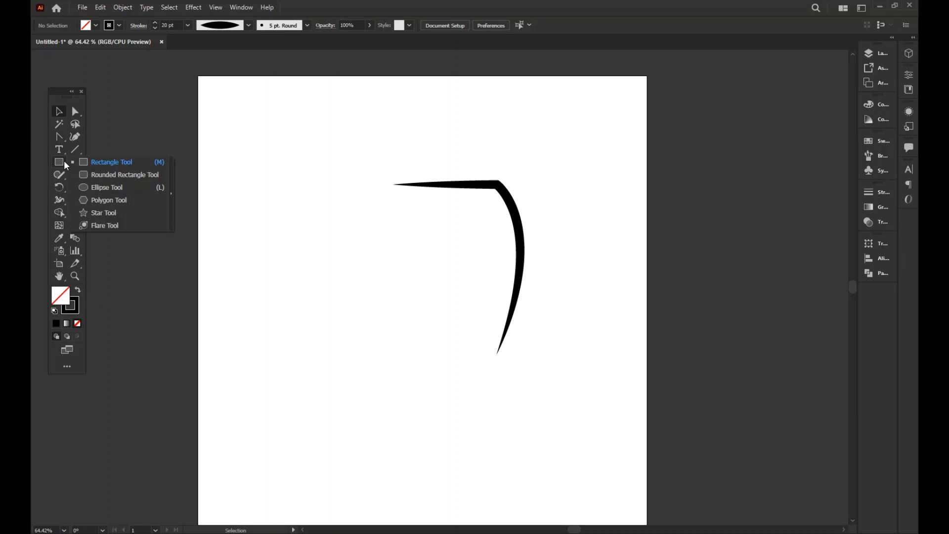
left_click(121, 177)
left_click_drag(278, 212, 362, 300)
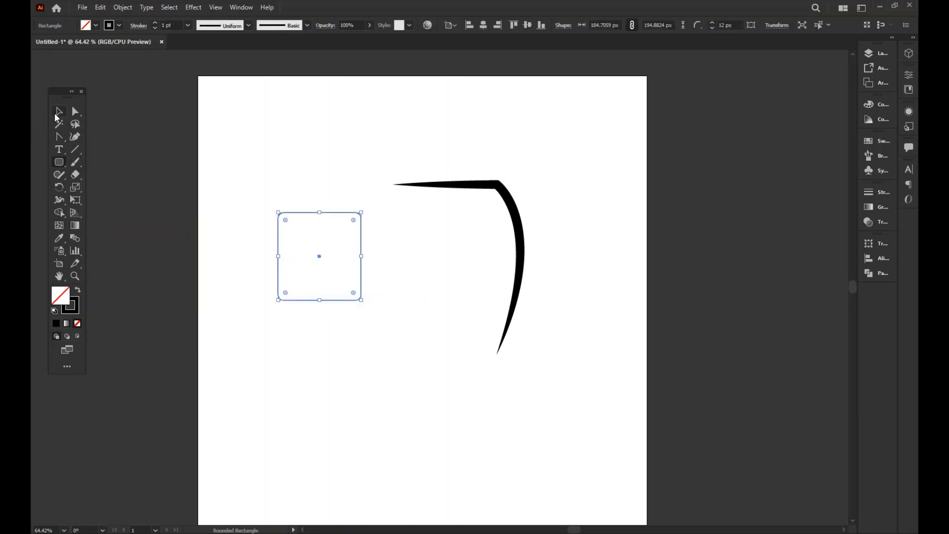
left_click(59, 114)
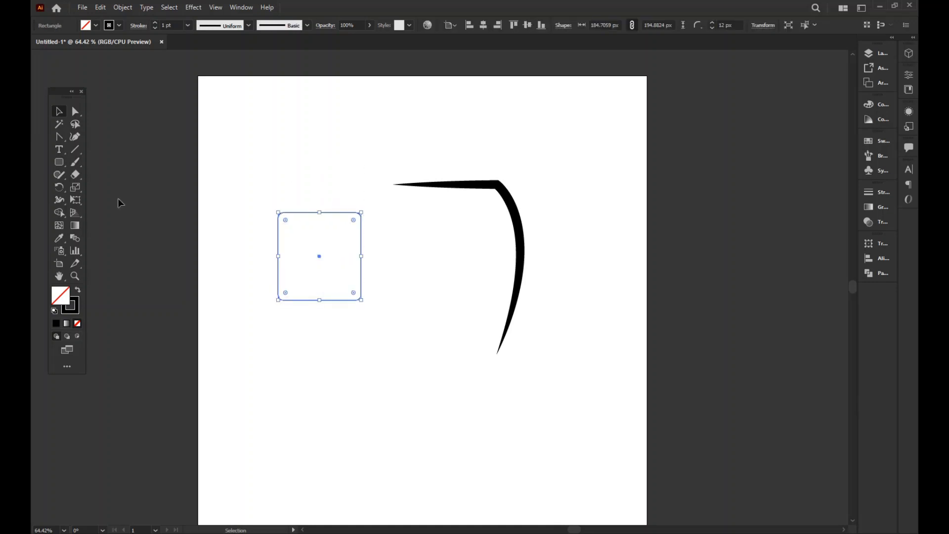
Step: Set the rounded rectangle's stroke weight to 15 pt
left_click(156, 23)
left_click(156, 23)
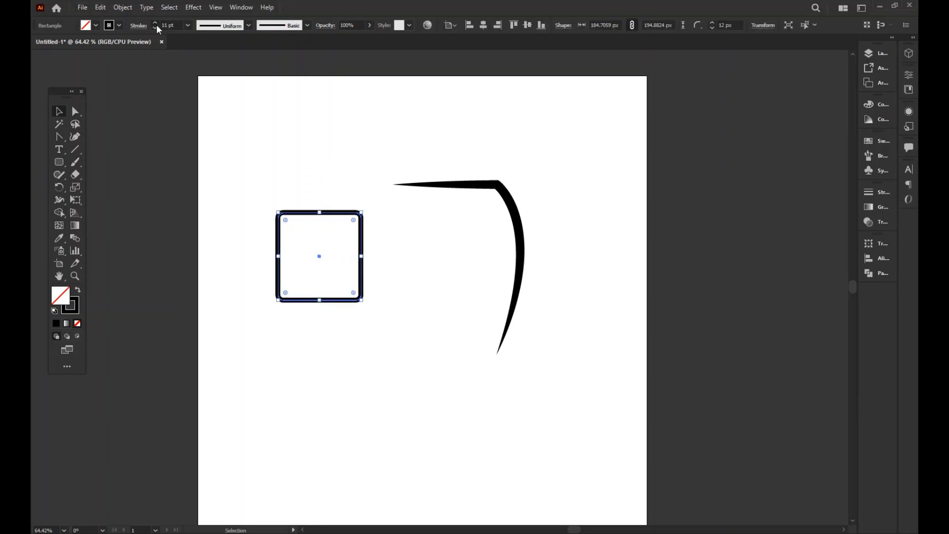
left_click(156, 23)
left_click(156, 22)
left_click(156, 23)
left_click(156, 22)
left_click(293, 180)
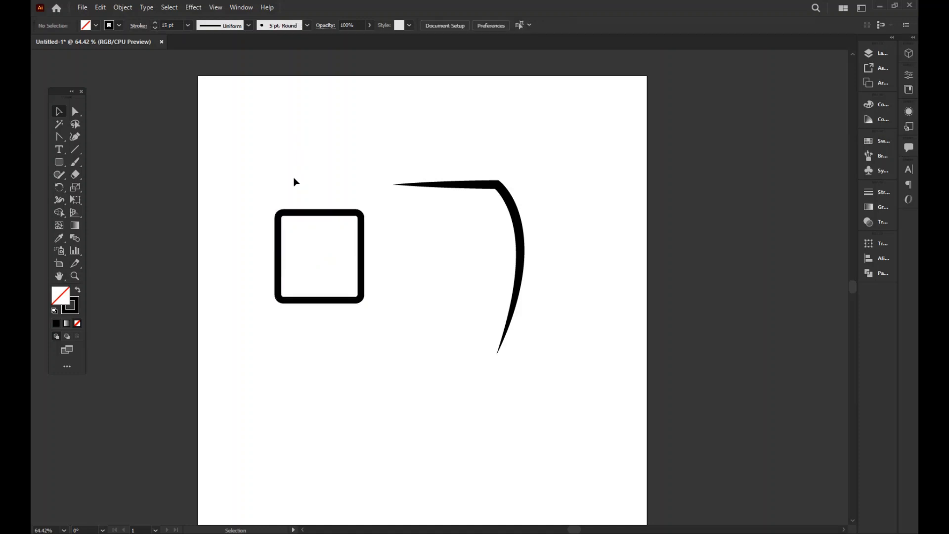
Step: Draw a second, wider rounded rectangle overlapping the lower half of the first one
left_click_drag(298, 236, 339, 322)
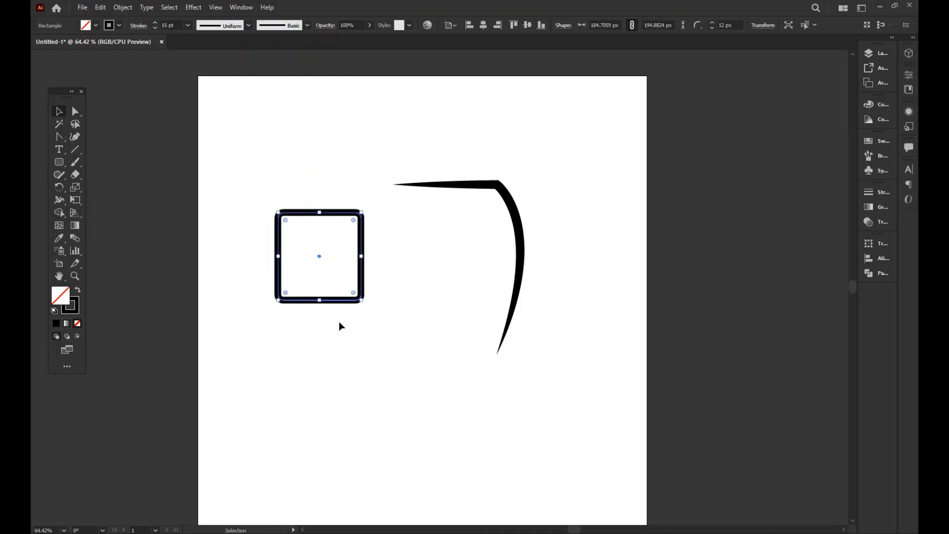
left_click(132, 169)
left_click(60, 161)
left_click_drag(259, 257, 386, 332)
left_click(67, 115)
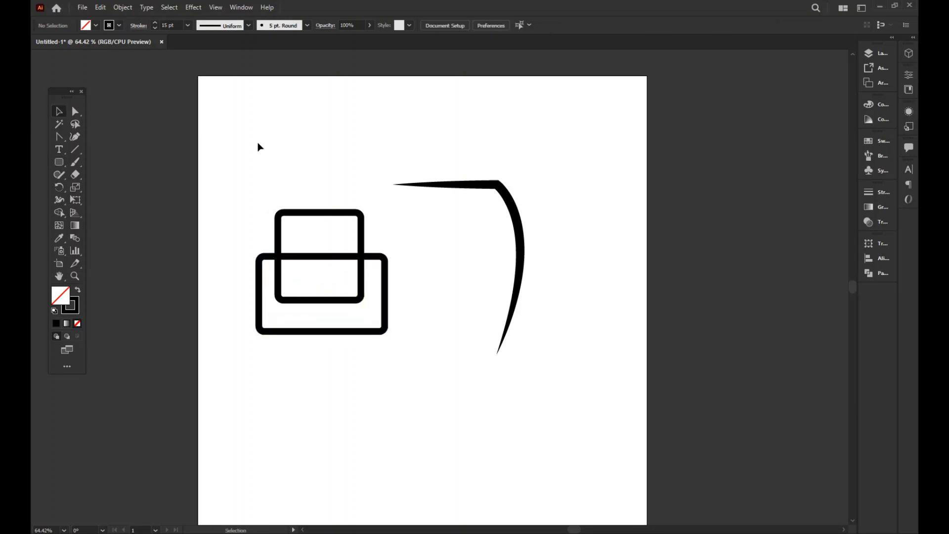
Step: Select both rounded rectangles and erase the lower one and its overlap with Shape Builder, keeping the first one's upper half
left_click_drag(256, 143, 335, 322)
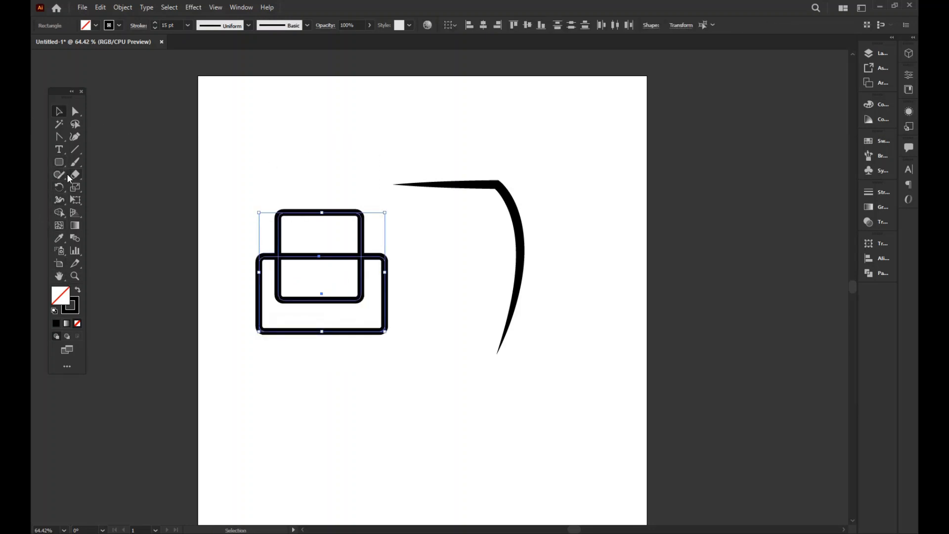
left_click(59, 214)
left_click_drag(295, 365, 299, 282)
key("a")
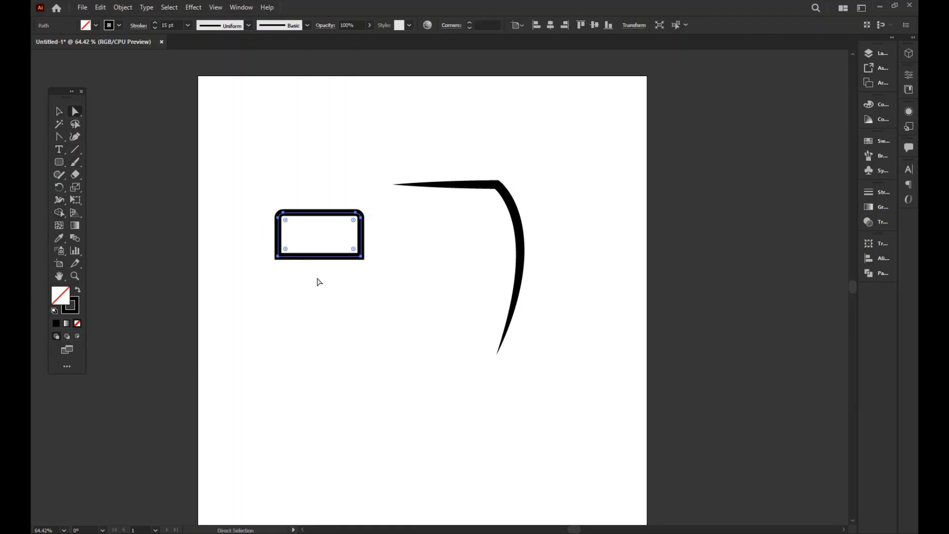
Step: Add an anchor point at the middle of the remaining shape's bottom edge and delete it to open the bottom
left_click_drag(59, 141, 100, 147)
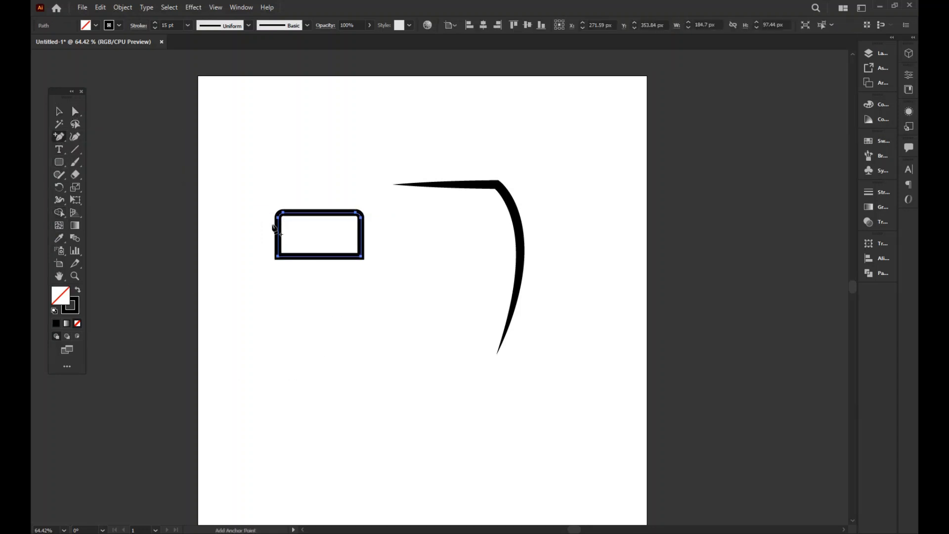
left_click(319, 257)
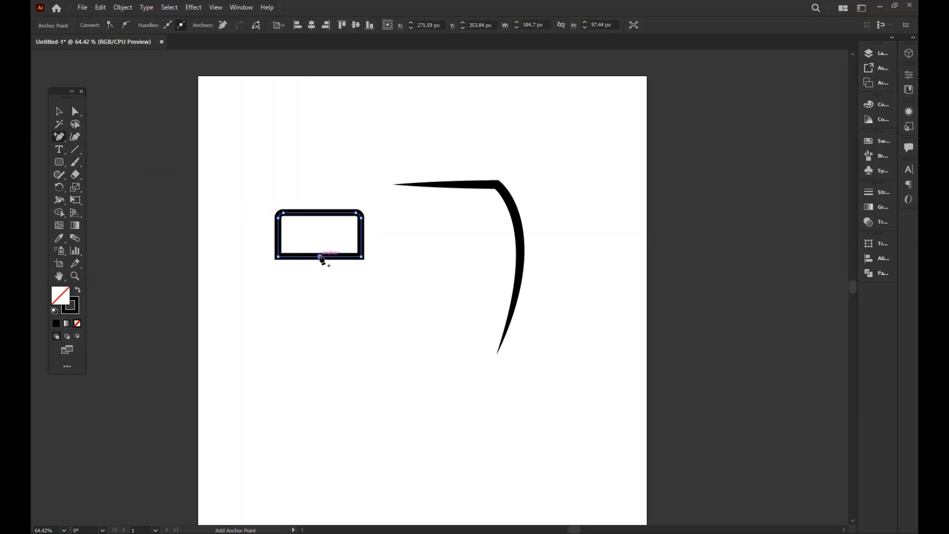
left_click(75, 111)
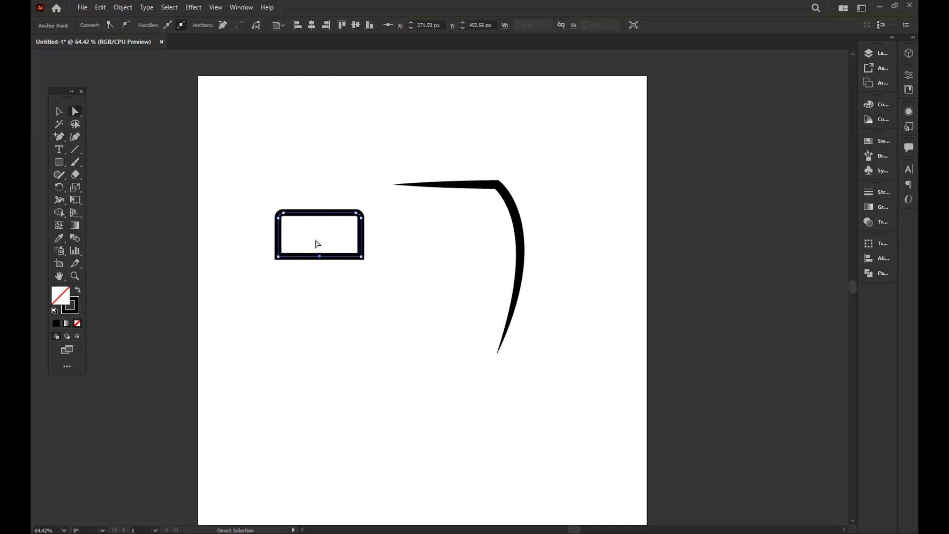
key("Delete")
left_click(59, 111)
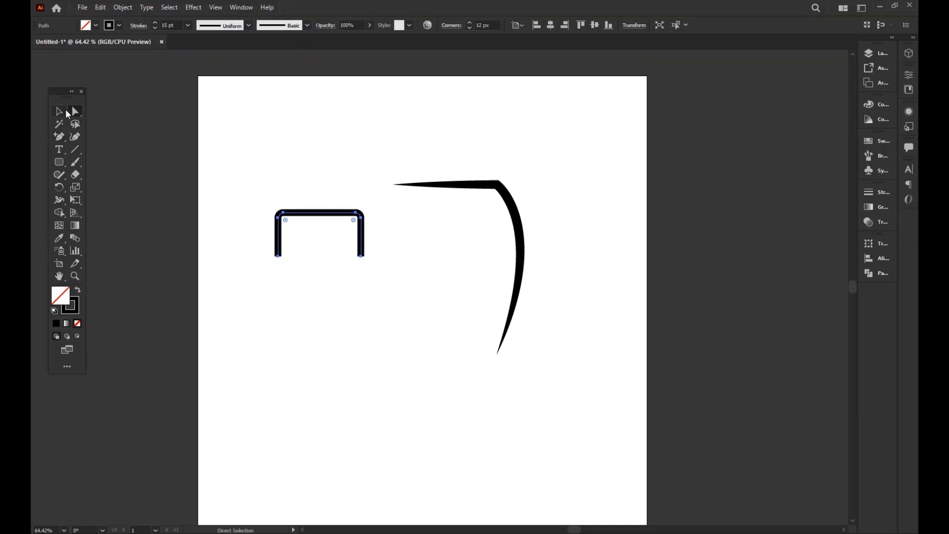
Step: Move the open-bottomed shape over the tapered path's horizontal leg and resize it narrower and taller
left_click_drag(283, 167, 402, 395)
left_click_drag(431, 287, 424, 354)
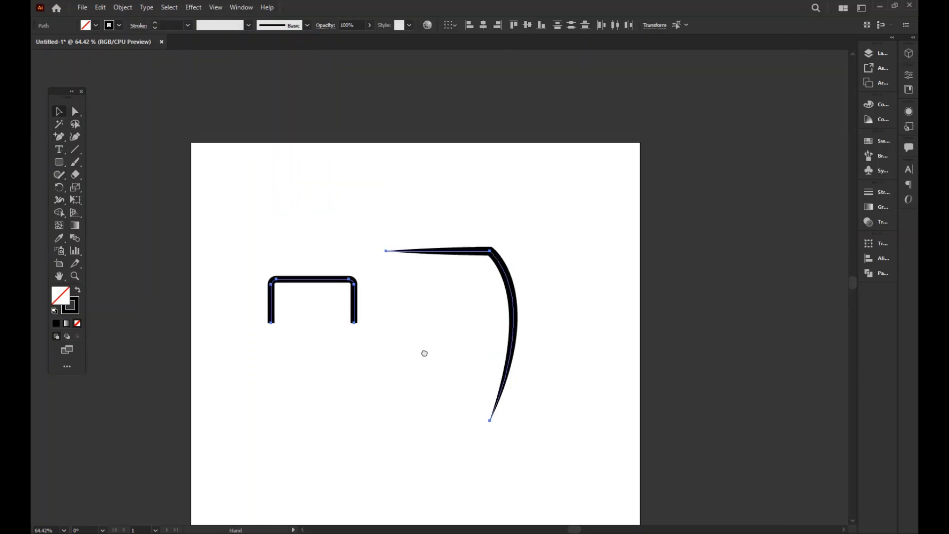
left_click(415, 251, "shift")
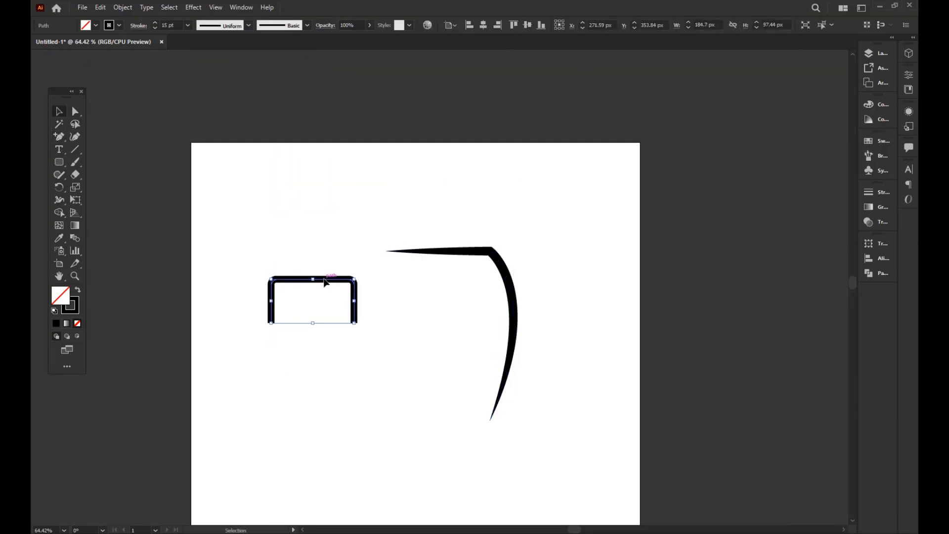
mouse_move(320, 278)
left_mouse_down()
mouse_move(459, 217)
mouse_move(451, 210)
mouse_move(497, 233)
mouse_move(473, 231)
mouse_move(441, 203)
left_mouse_up()
left_click(555, 234)
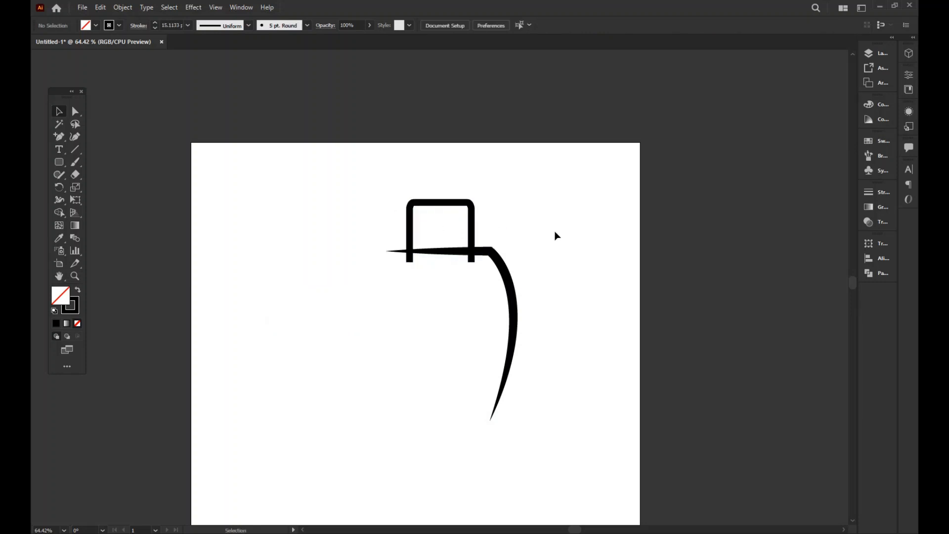
Step: Nudge the tapered curved path slightly to the right and move the open-bottomed shape slightly upward
left_click_drag(595, 268, 599, 240)
left_click_drag(460, 172, 452, 181)
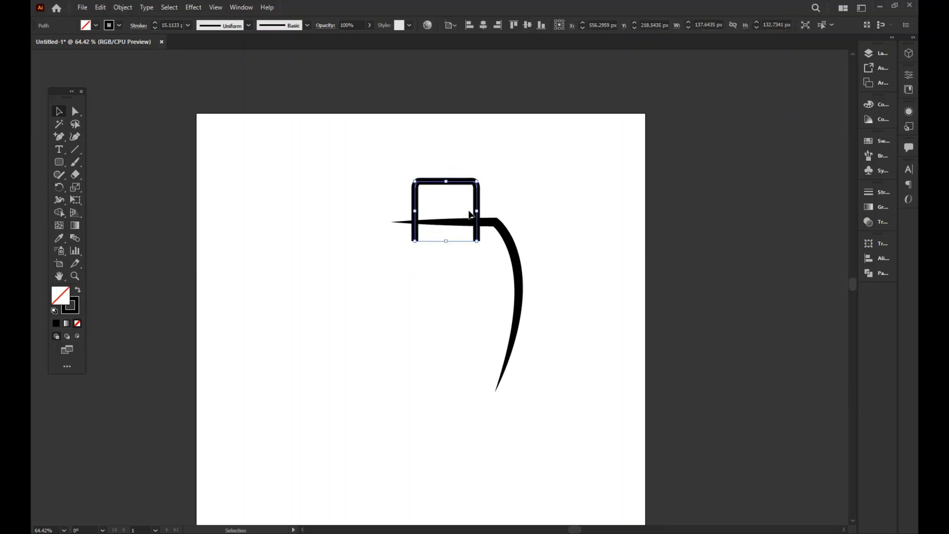
left_click_drag(472, 221, 466, 221)
left_click(557, 238)
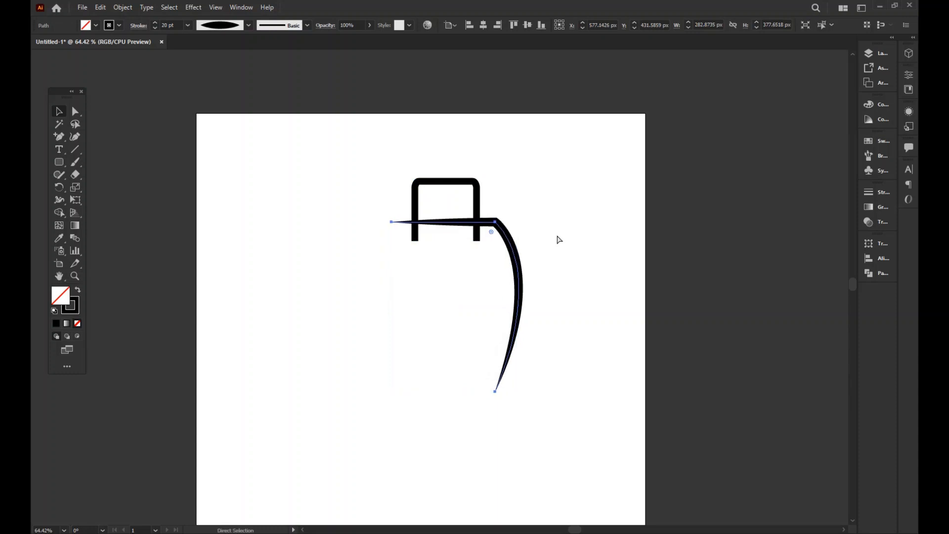
left_click_drag(517, 267, 524, 268)
left_click(582, 268)
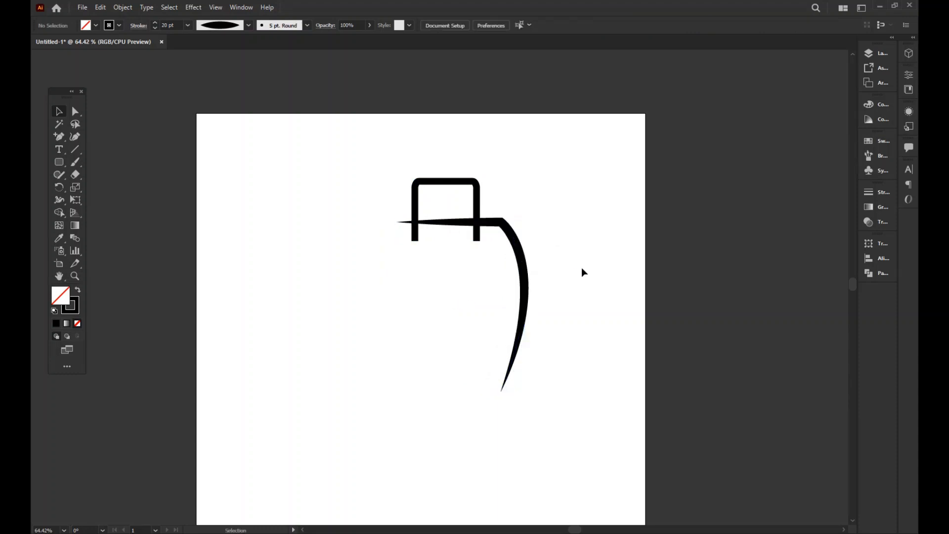
left_click_drag(467, 183, 467, 174)
left_click(544, 183)
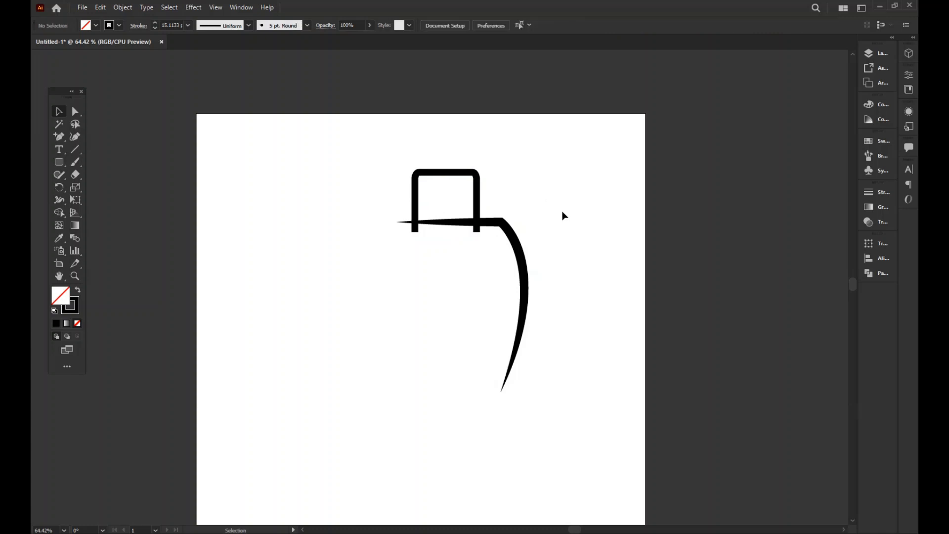
Step: Reduce the stroke weight of the open-bottomed rounded shape to 10 pt
left_click(477, 198)
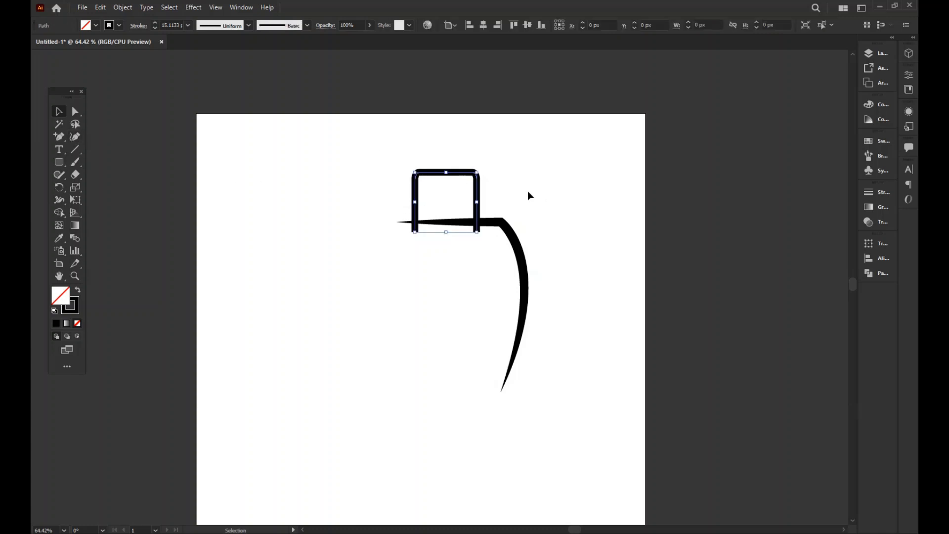
left_click(157, 28)
left_click(158, 27)
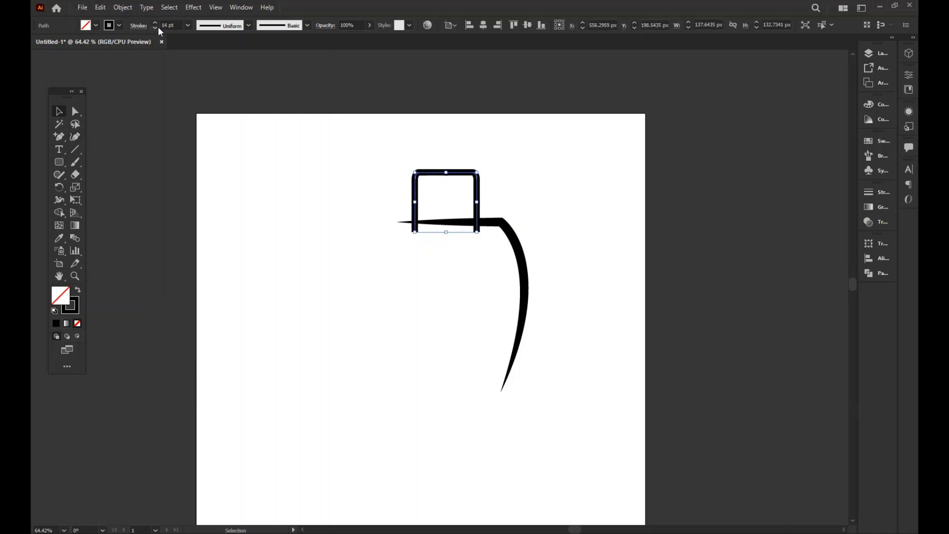
left_click(157, 28)
left_click(157, 27)
left_click(547, 219)
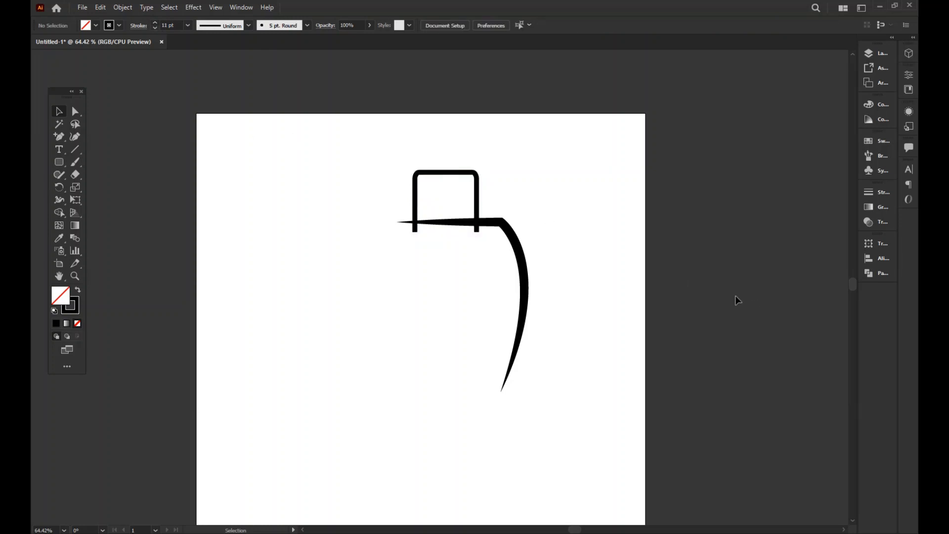
left_click_drag(354, 124, 499, 238)
left_click_drag(554, 251, 492, 285)
left_click(155, 28)
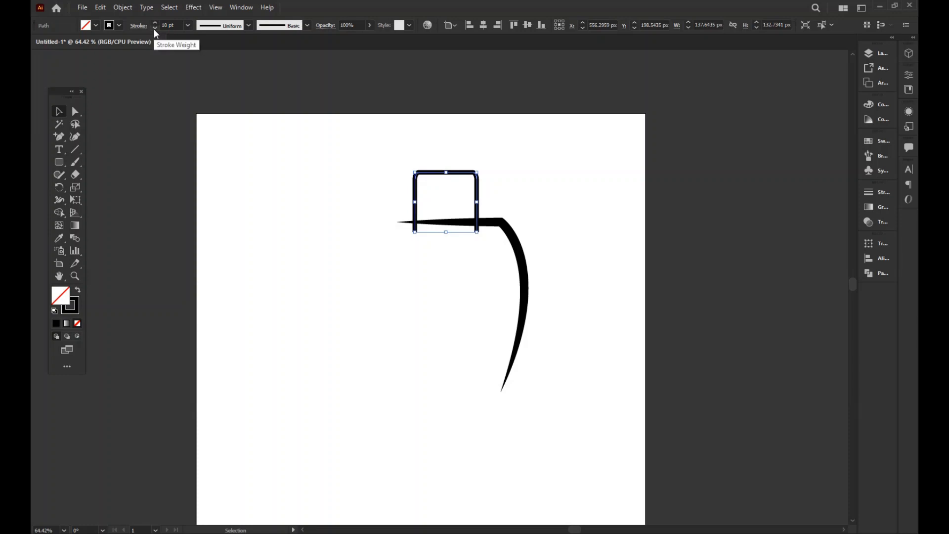
left_click(411, 188)
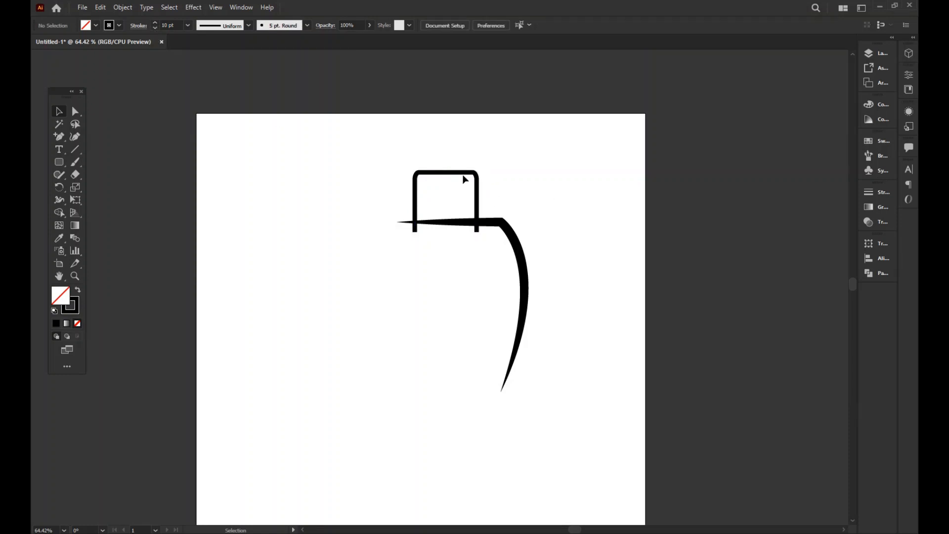
left_click_drag(457, 176, 457, 181)
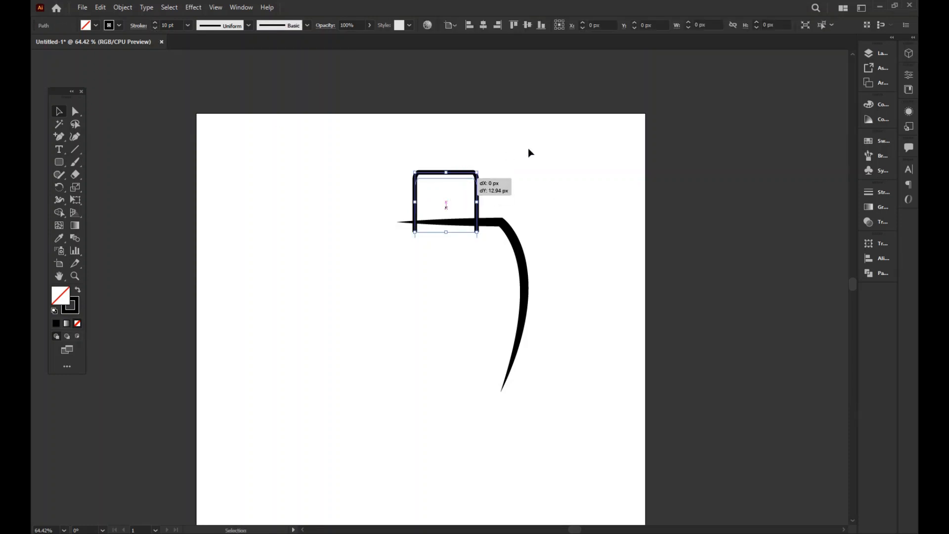
left_click(528, 147)
key("ctrl+z")
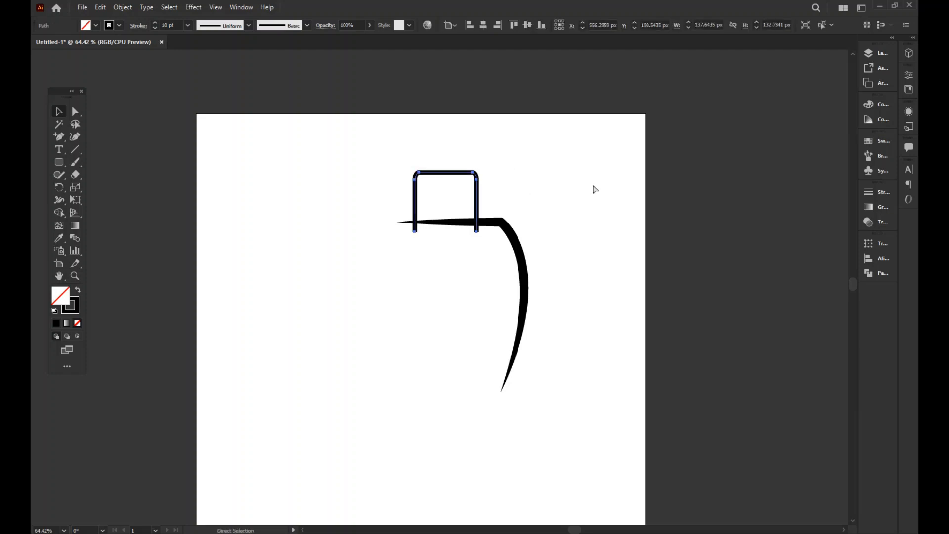
left_click(595, 189)
Step: Draw a black-filled circle without stroke, about 22 px across, centred on the open shape's lower left end
left_click_drag(61, 159, 108, 187)
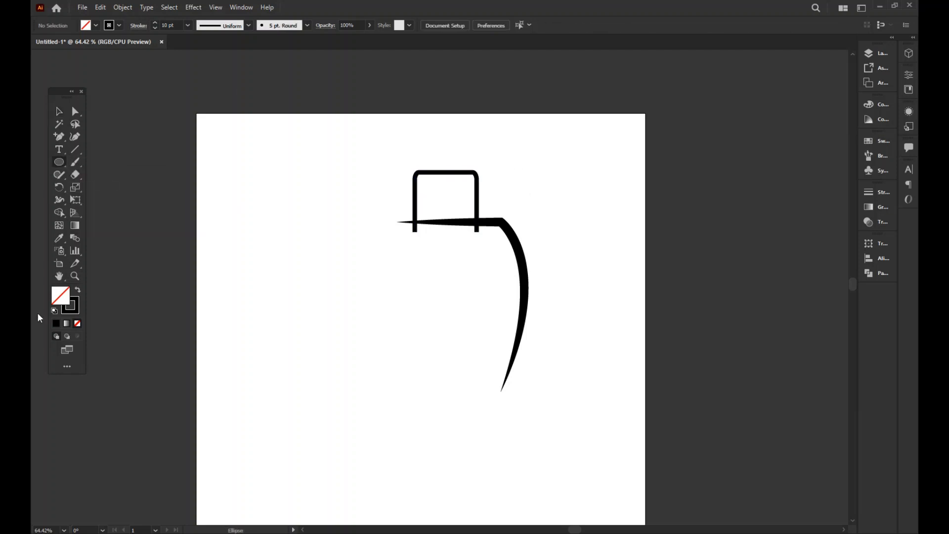
left_click(79, 290)
key("ctrl+plus")
key("ctrl+plus")
key("ctrl+plus")
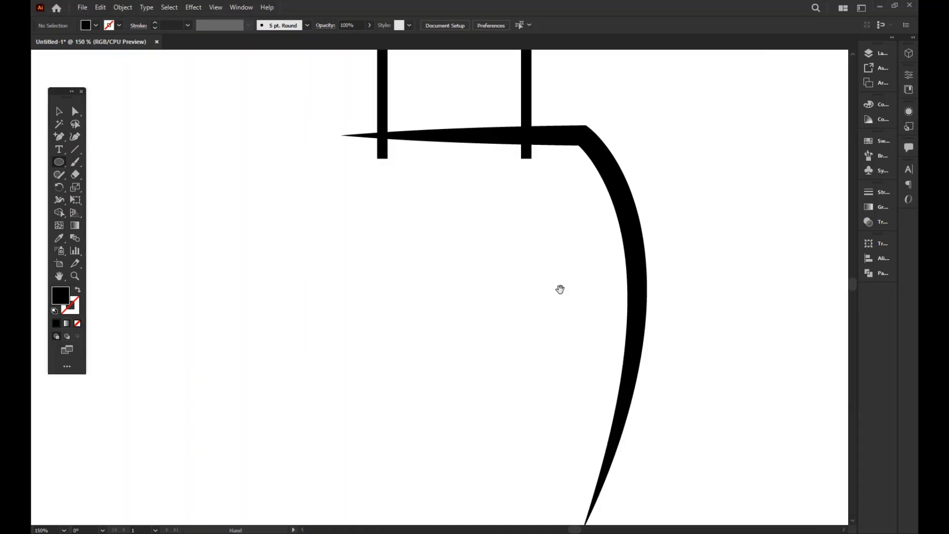
left_click_drag(591, 303, 595, 364)
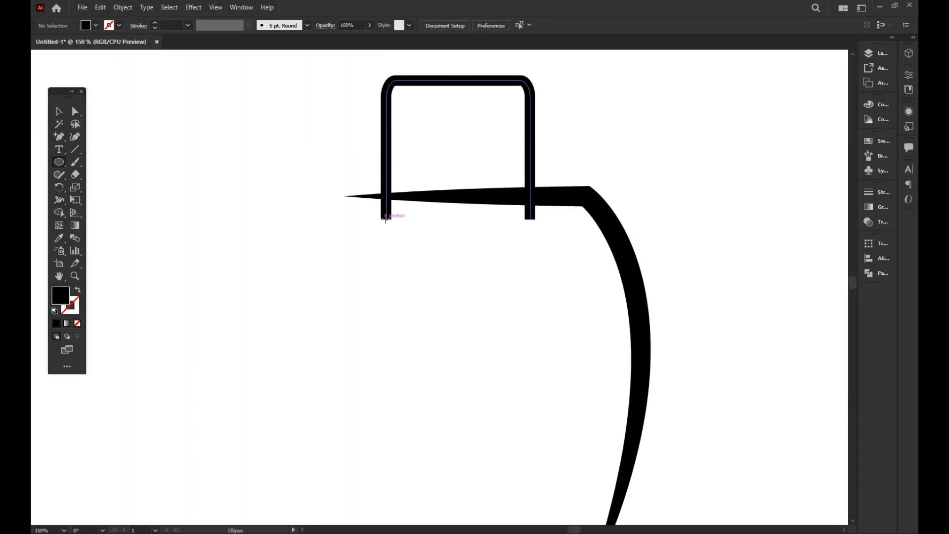
left_click_drag(387, 216, 398, 227)
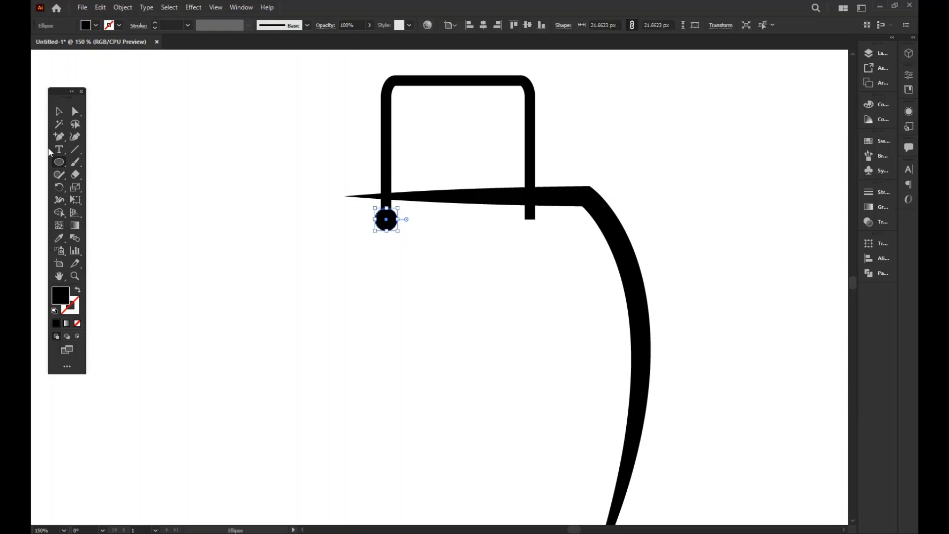
Step: Copy the circle, paste it in front and move the copy onto the open shape's lower right end
left_click(59, 112)
left_click(102, 7)
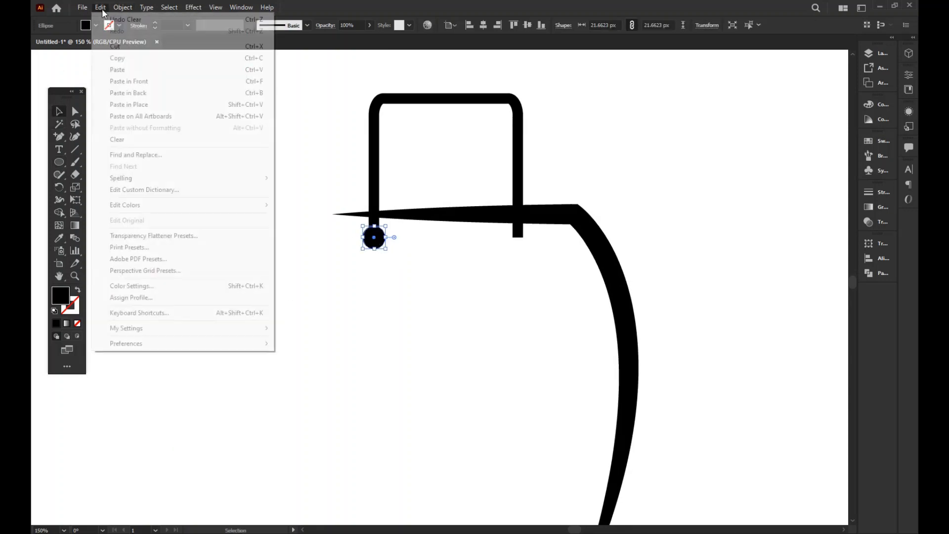
left_click(129, 59)
left_click(100, 7)
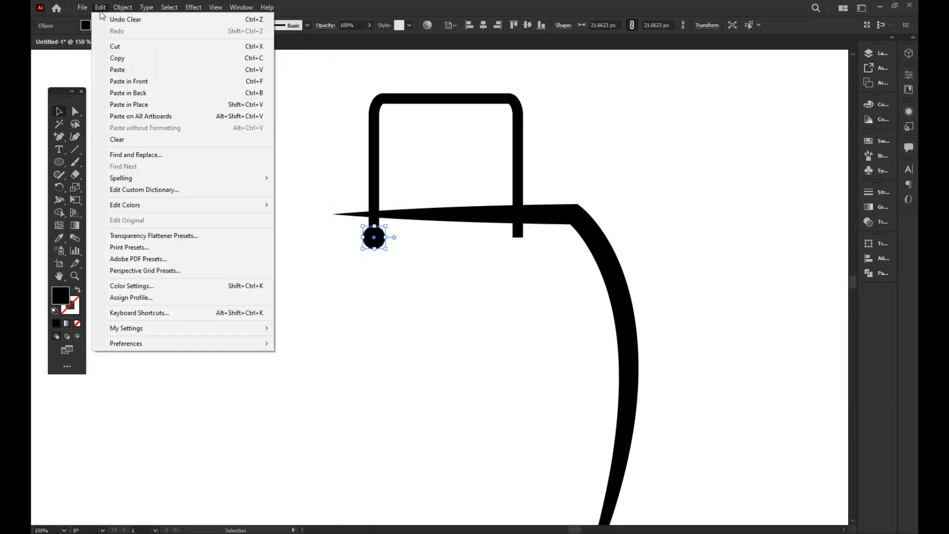
left_click(161, 84)
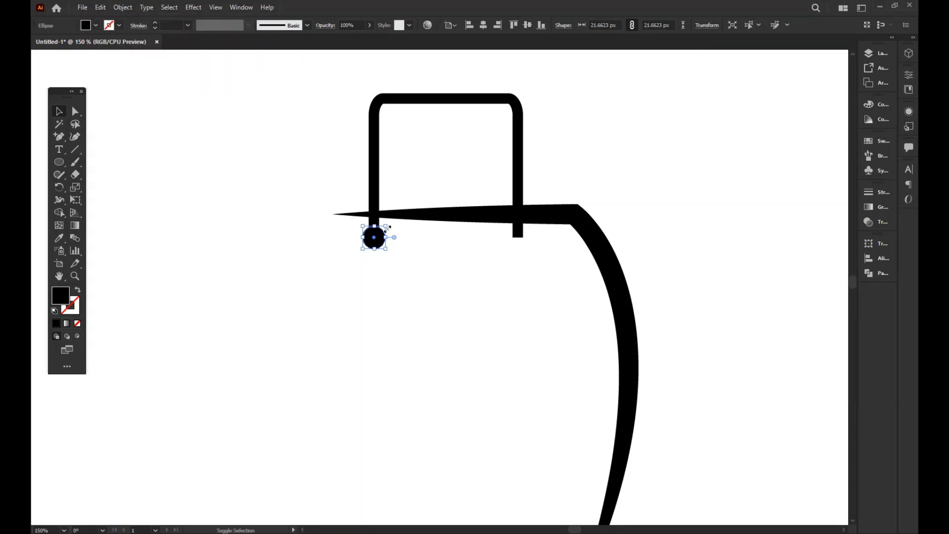
left_click_drag(385, 227, 382, 233)
left_click(409, 280)
left_click_drag(409, 279, 518, 248)
left_click(377, 171, "shift")
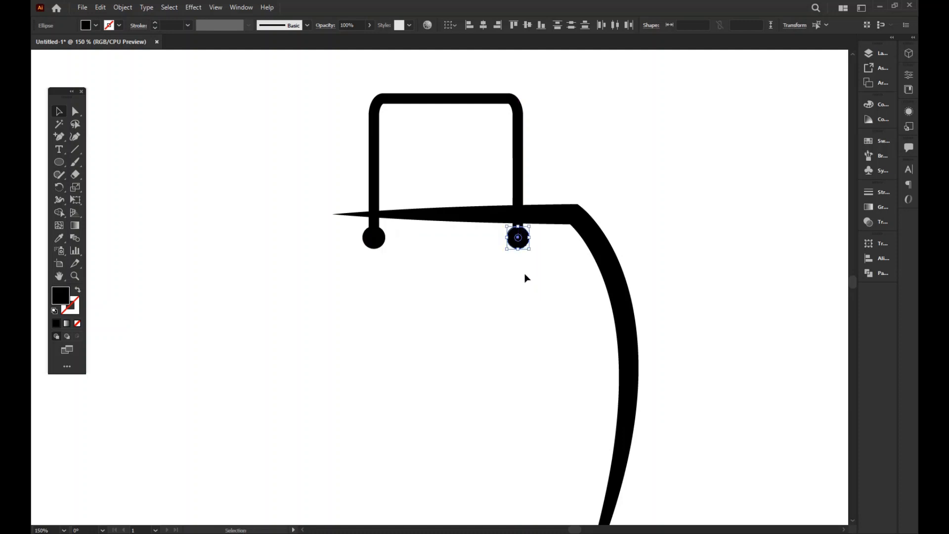
left_click(525, 276)
Step: Apply the curved path's pointed-oval width profile to the open-bottomed shape so both its legs taper
left_click(520, 192)
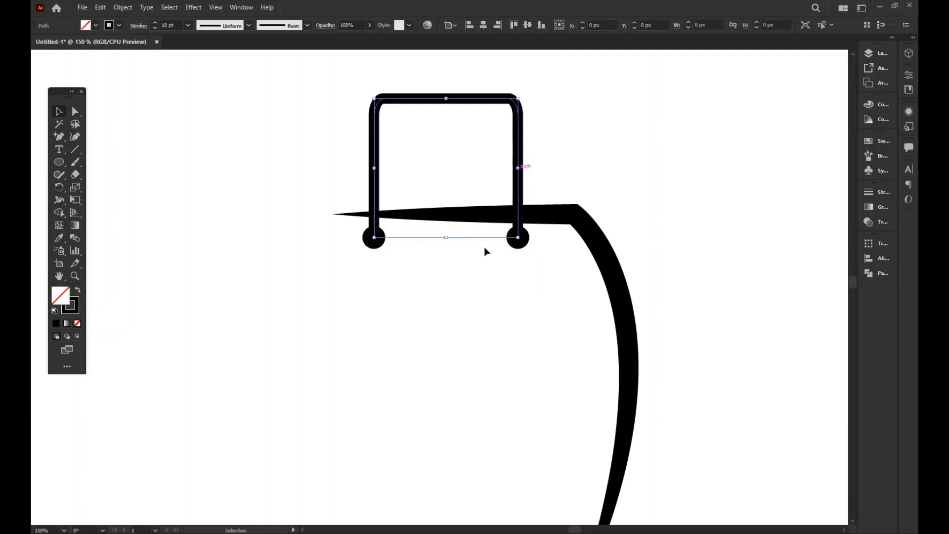
left_click(248, 26)
left_click(214, 59)
left_click(527, 370)
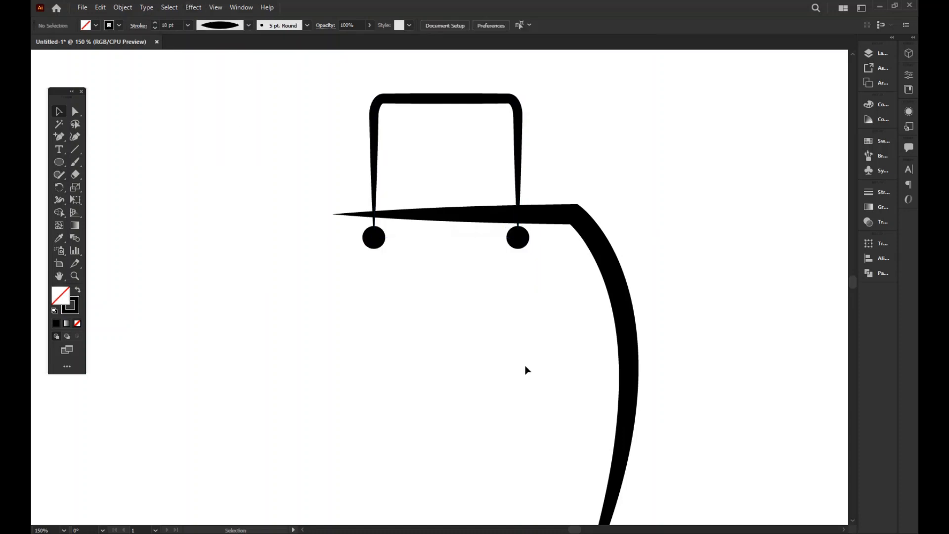
Step: Select all the artwork and expand the appearance of its strokes into filled shapes
key("a")
key("ctrl+minus")
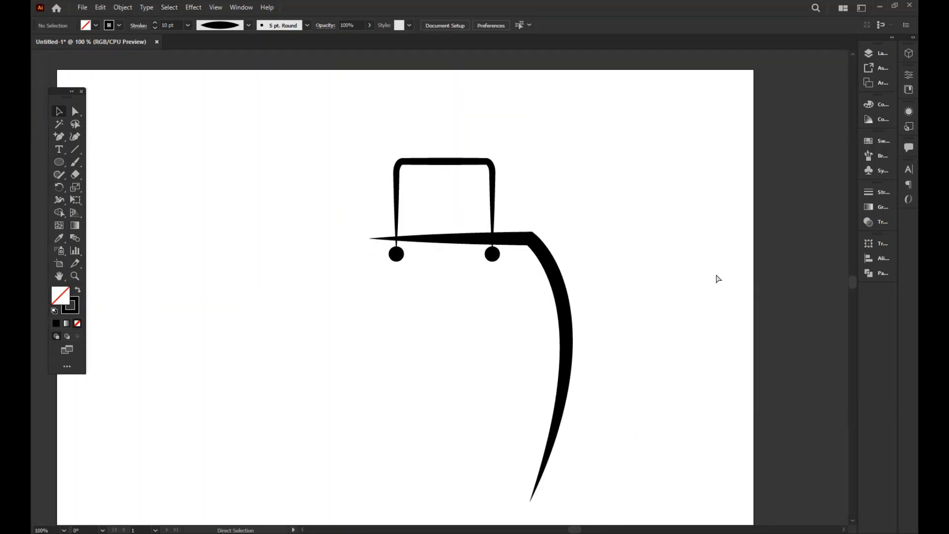
key("ctrl+minus")
left_click_drag(528, 236, 554, 184)
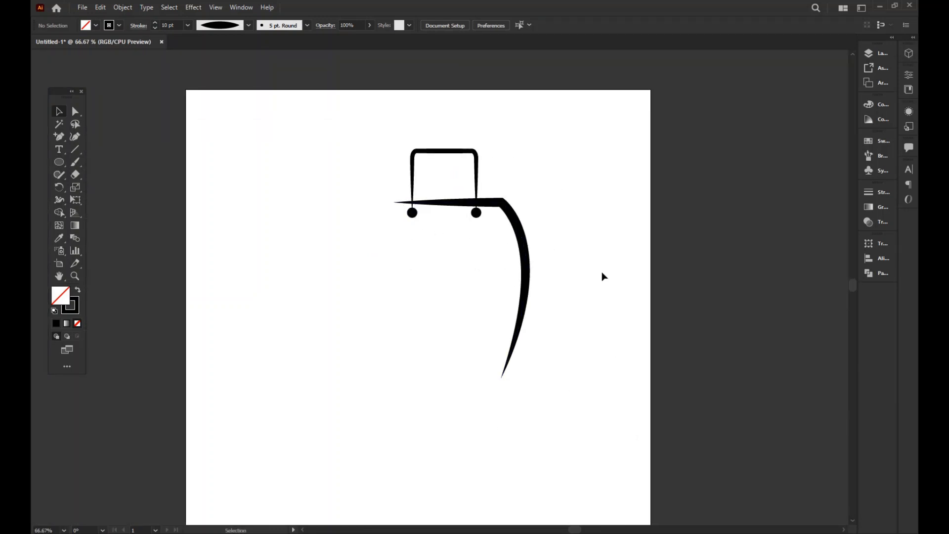
left_click_drag(603, 273, 440, 316)
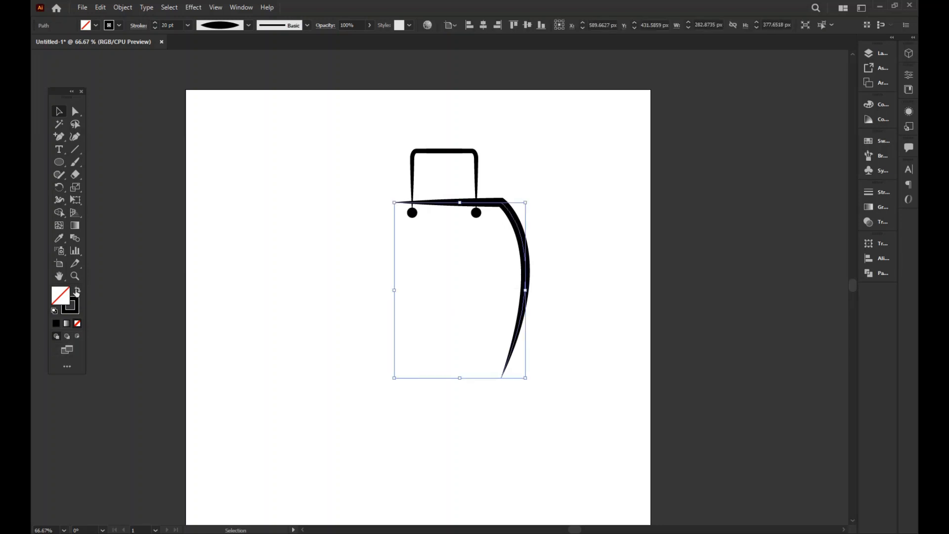
left_click_drag(366, 141, 677, 510)
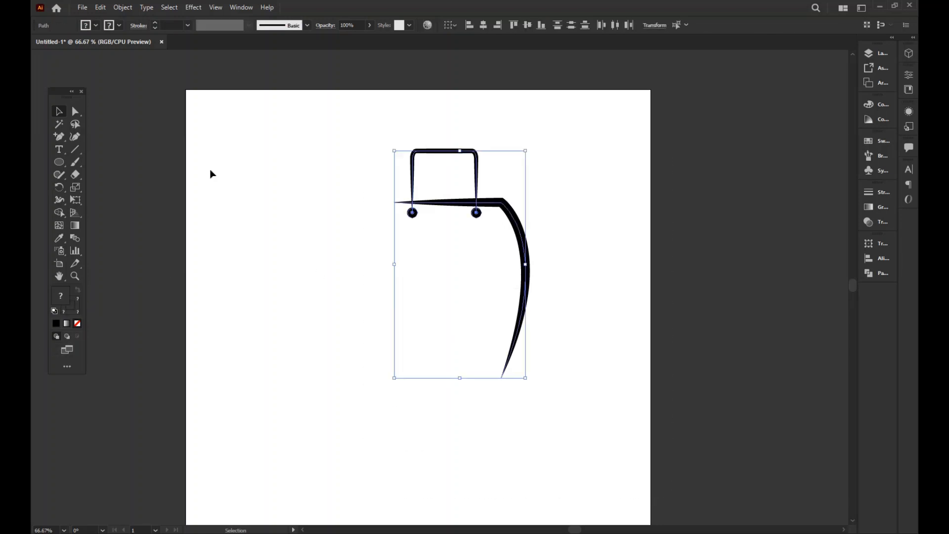
left_click(129, 8)
left_click(166, 145)
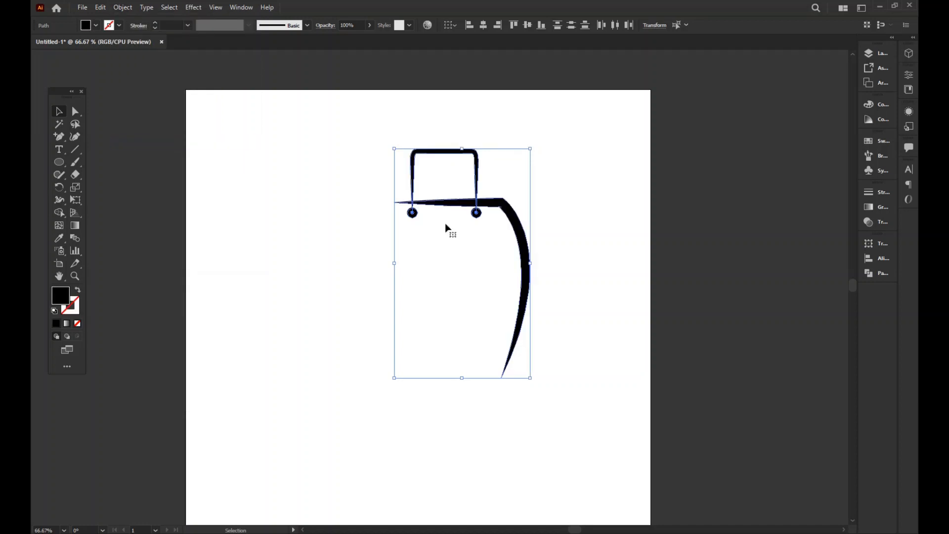
left_click(130, 12)
left_click(152, 131)
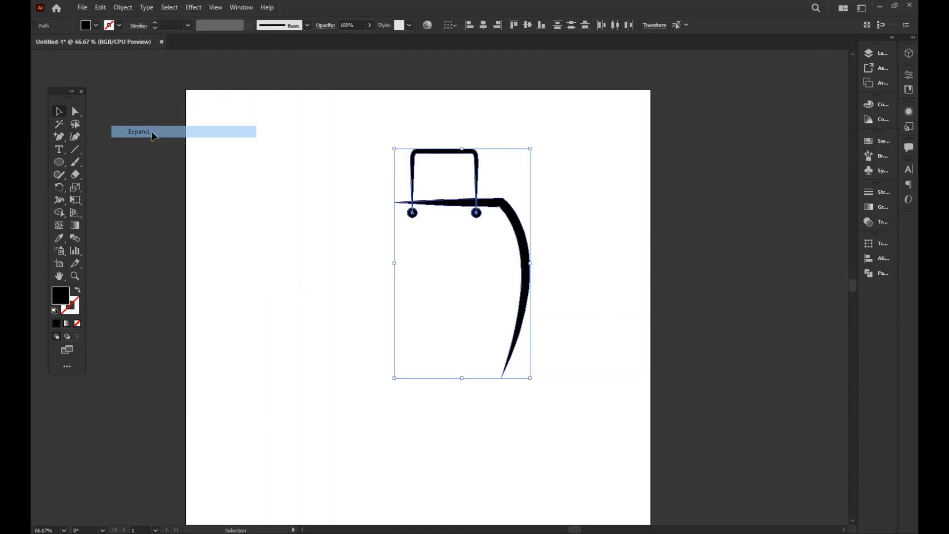
left_click(268, 163)
left_click_drag(352, 140, 639, 457)
left_click(572, 310)
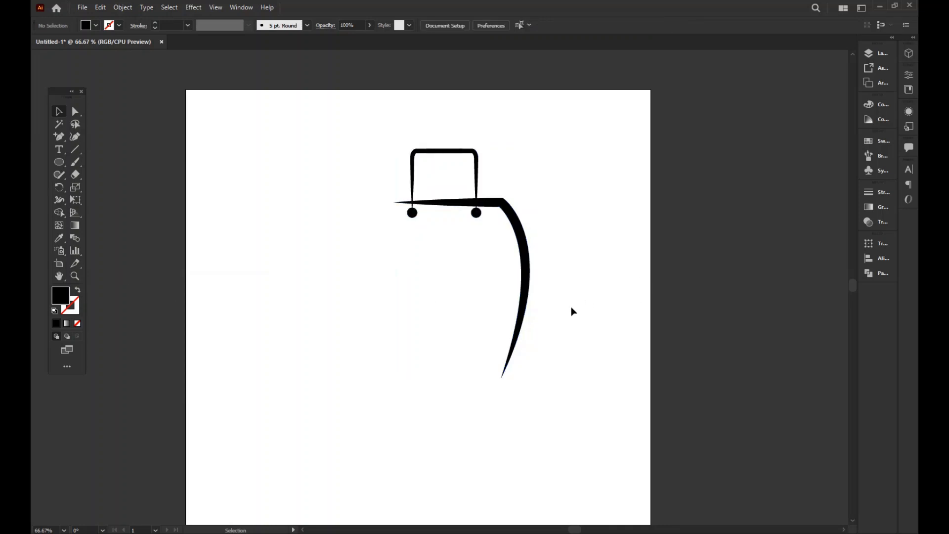
Step: Fill the expanded tapered curved shape with pure blue 0000FF
left_click_drag(544, 310, 411, 291)
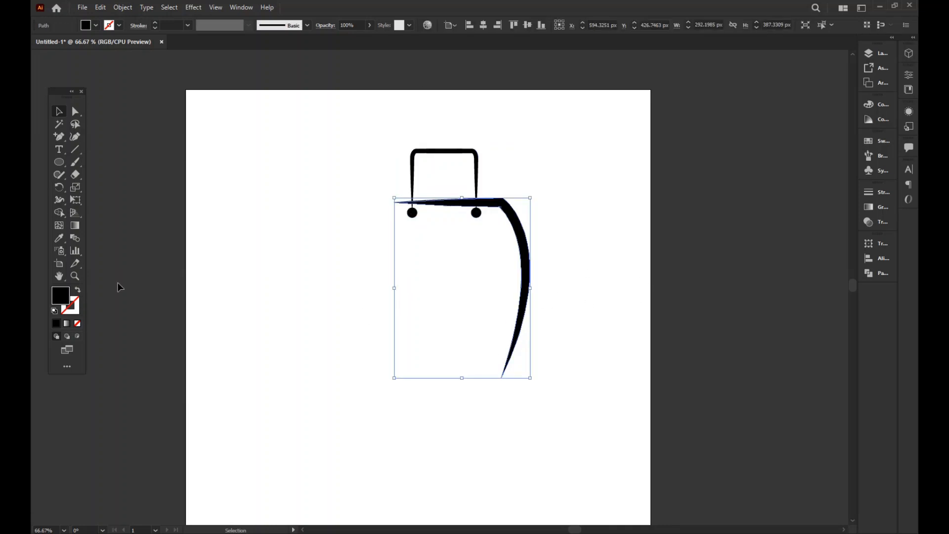
double_click(61, 295)
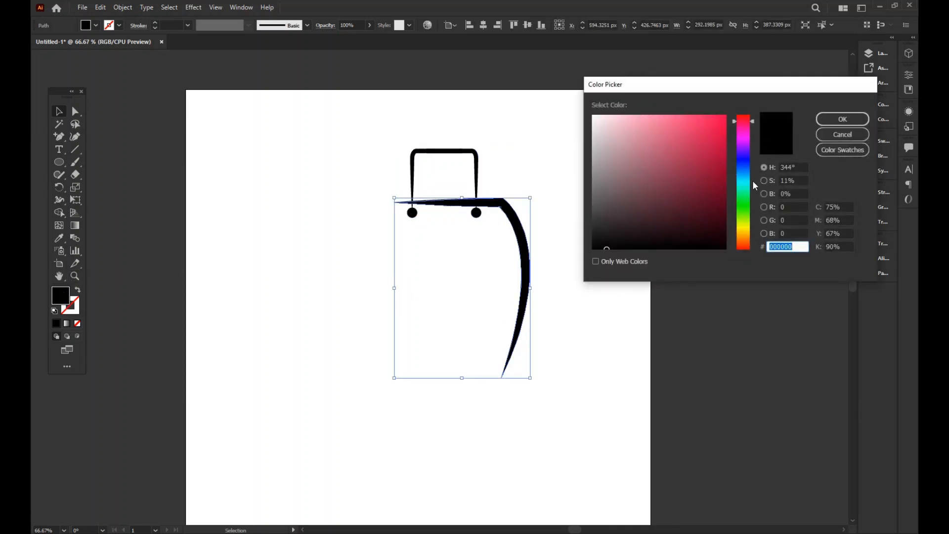
left_click(743, 160)
left_click(725, 117)
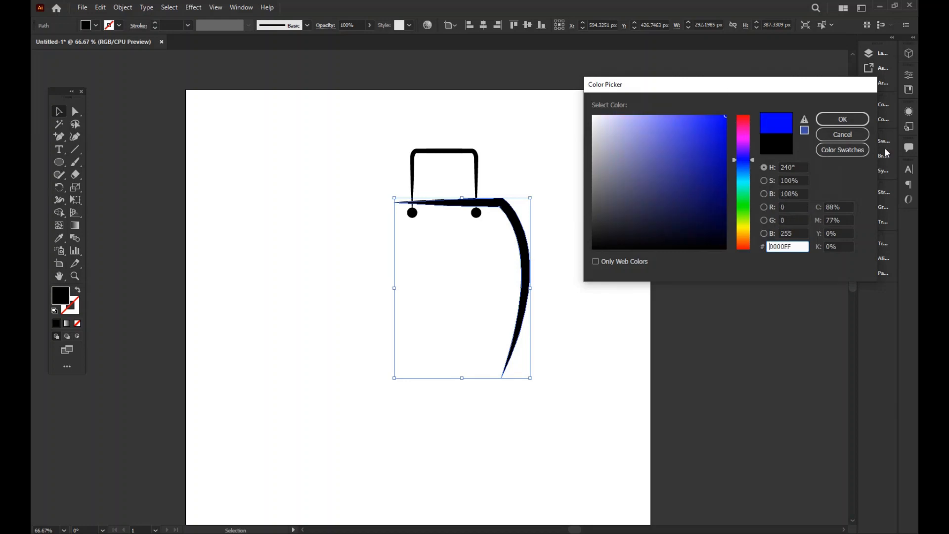
left_click(842, 119)
left_click(606, 255)
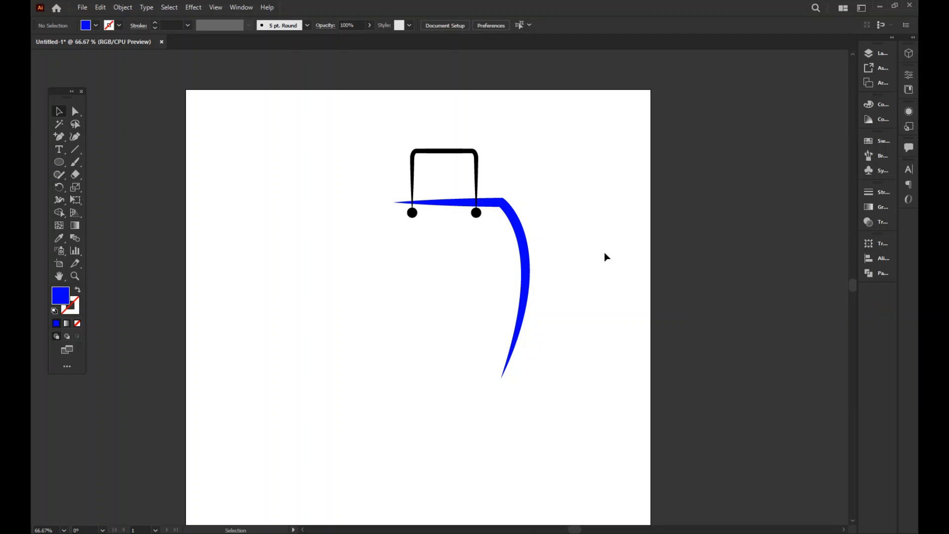
Step: Recolour the open-bottomed shape with the curved shape's blue using the Eyedropper, leaving the two circles out
left_click_drag(401, 136, 576, 177)
left_click(59, 238)
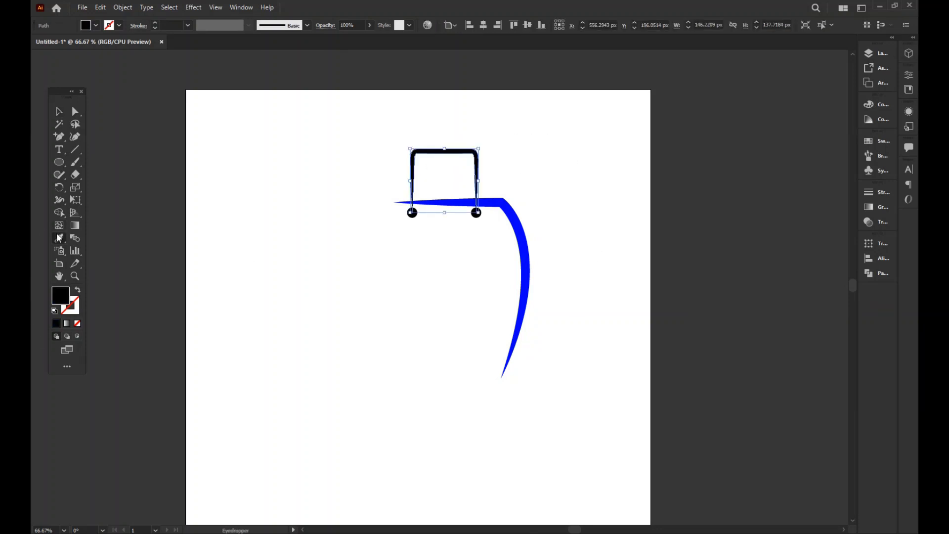
left_click(514, 210)
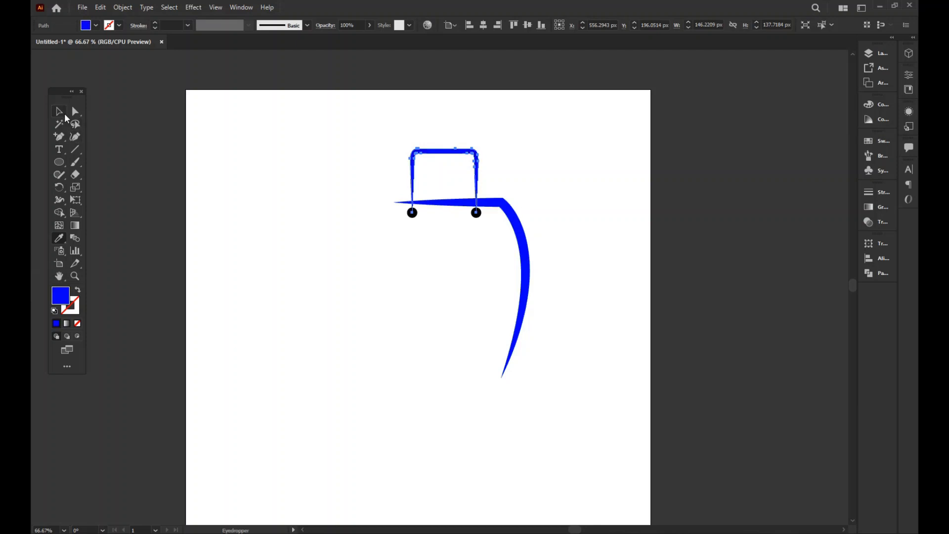
left_click(64, 115)
left_click(288, 318)
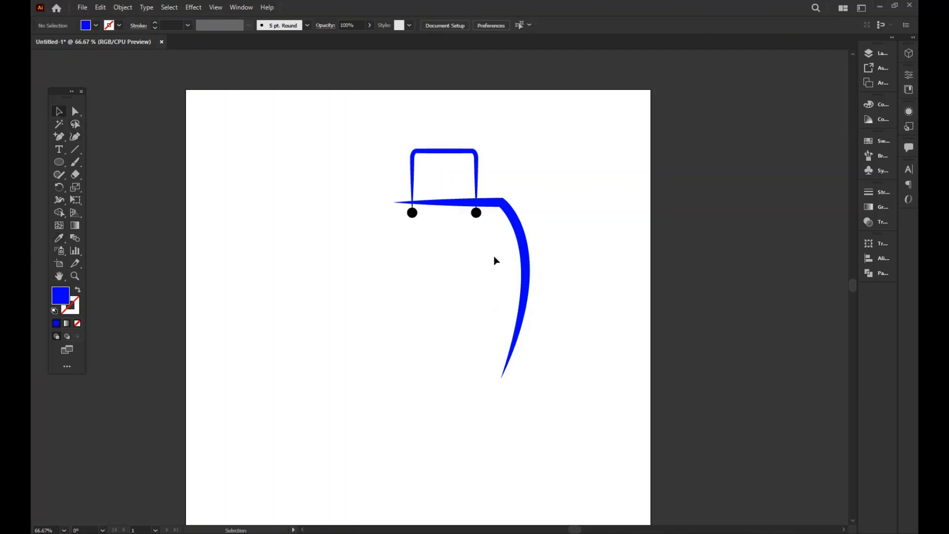
Step: Fill the larger circle at the left end of the handle with a fully bright orange
left_click(478, 215)
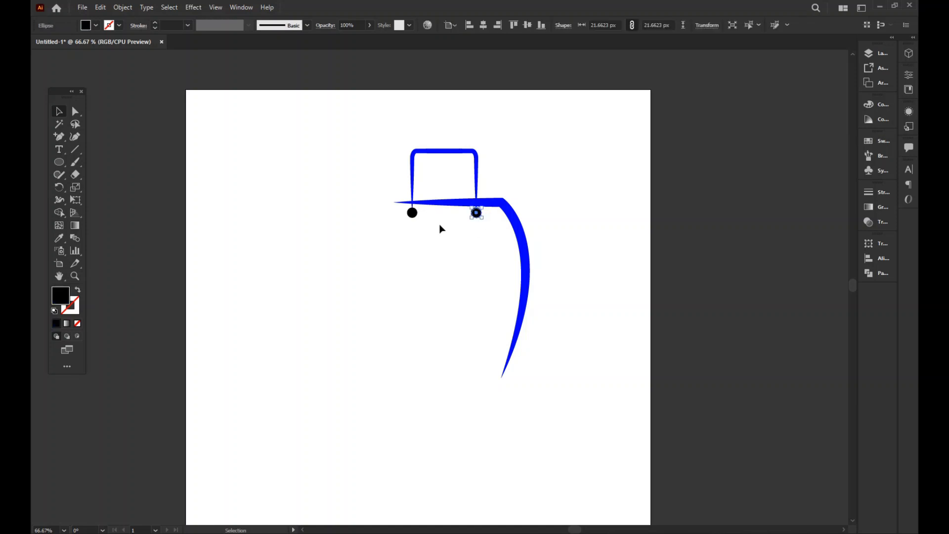
key("a")
left_click(413, 214)
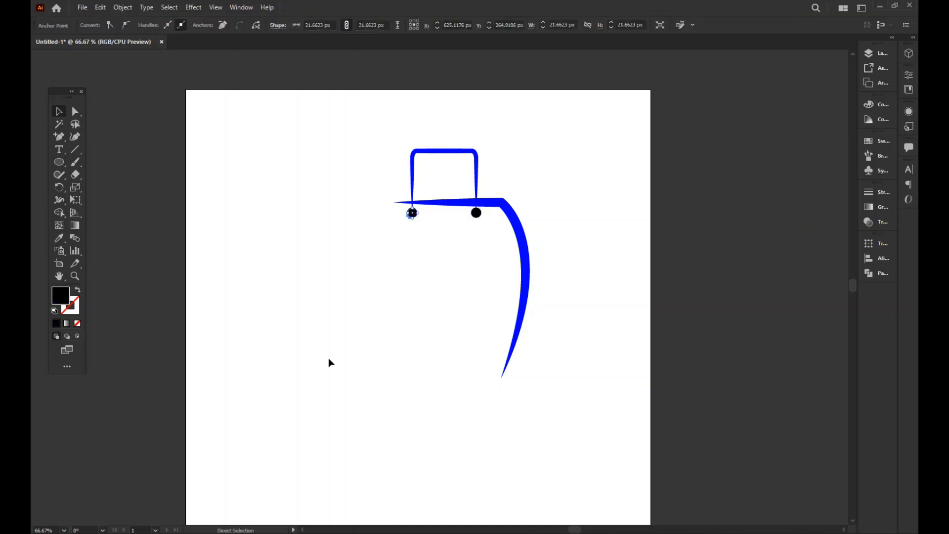
double_click(60, 304)
left_click(749, 239)
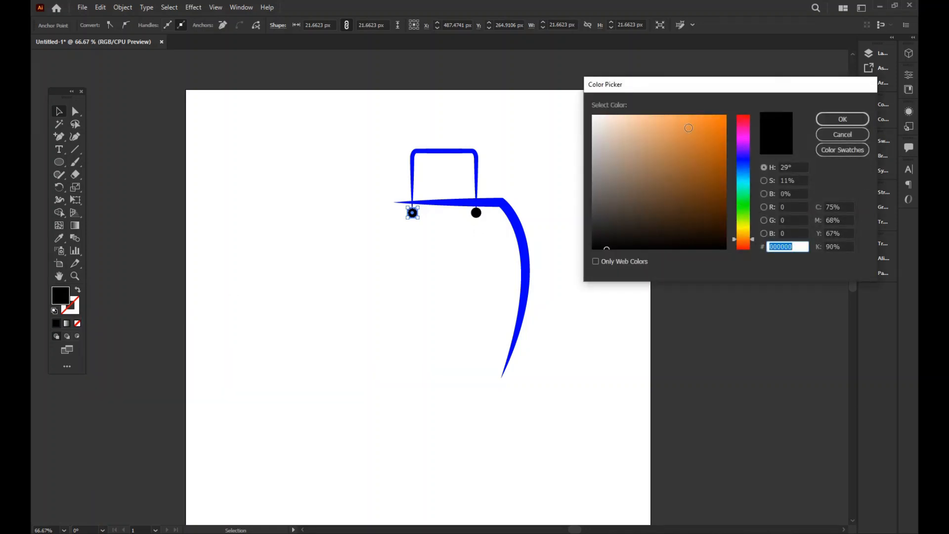
left_click_drag(722, 119, 744, 108)
left_click(837, 118)
left_click(694, 229)
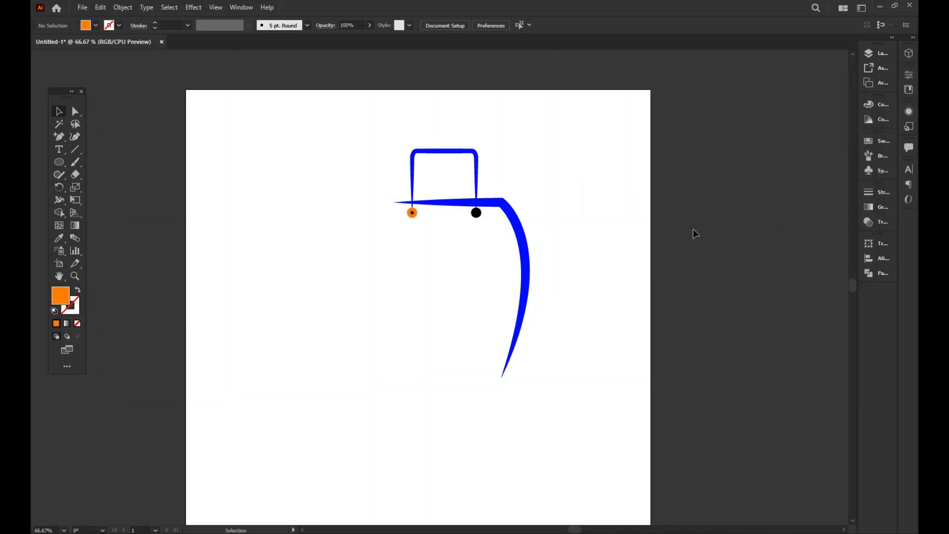
Step: Recolour the larger circle at the handle's right end with the left circle's orange using the Eyedropper
left_click(475, 218)
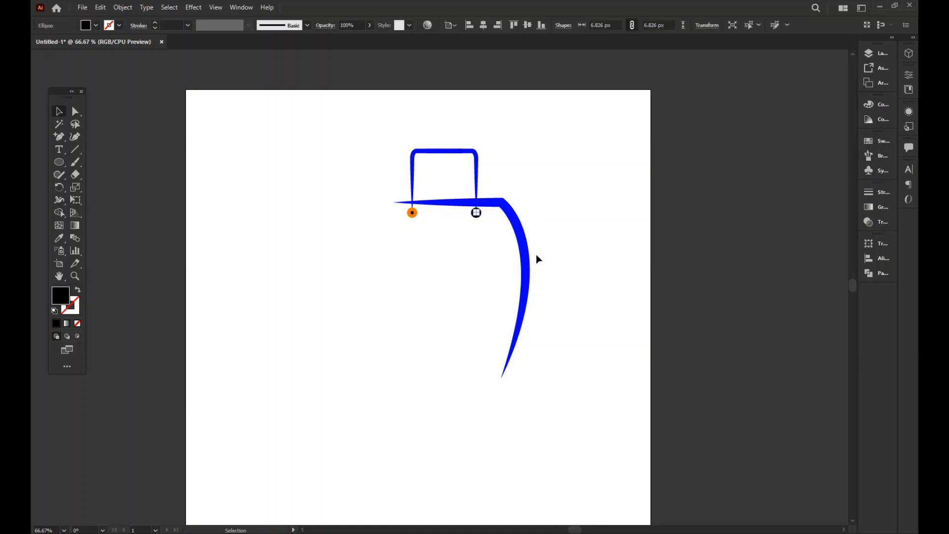
left_click(536, 254)
left_click(477, 217)
left_click(58, 239)
left_click(412, 213)
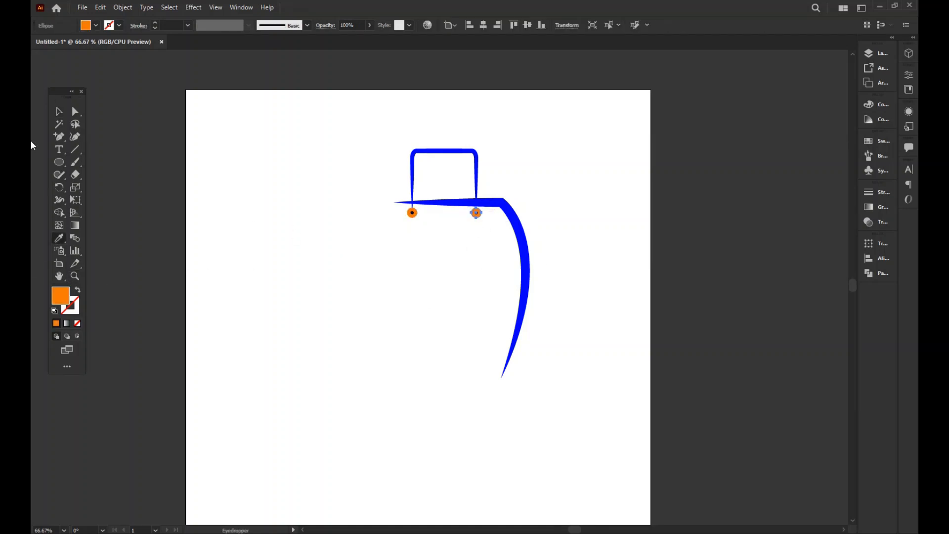
left_click(58, 112)
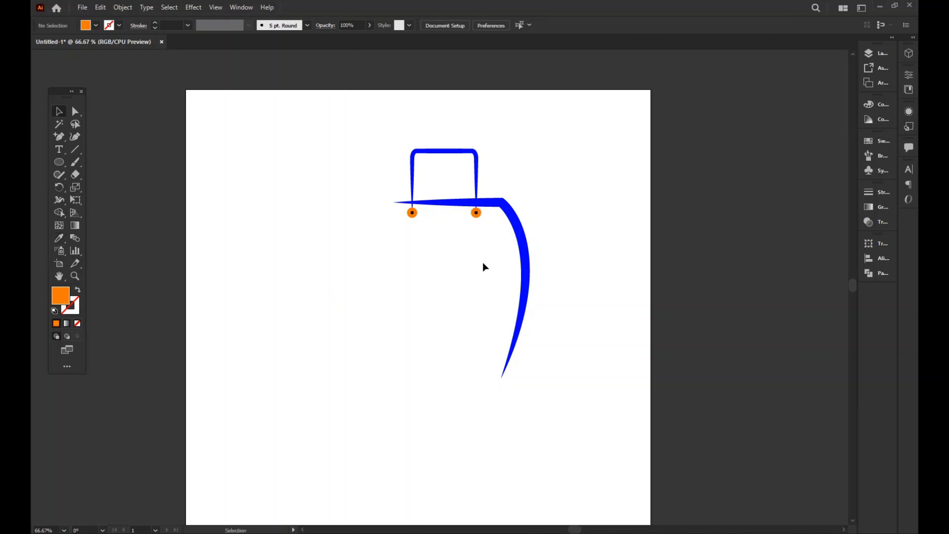
Step: Bring the blue handle shape to the front so its leg ends lie over the orange circles
right_click(478, 177)
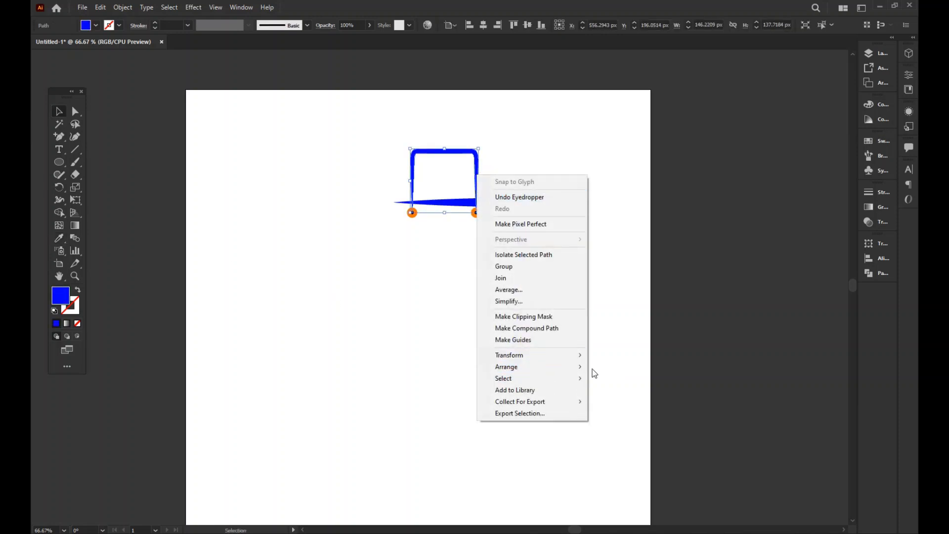
mouse_move(585, 371)
left_click(622, 366)
left_click(630, 330)
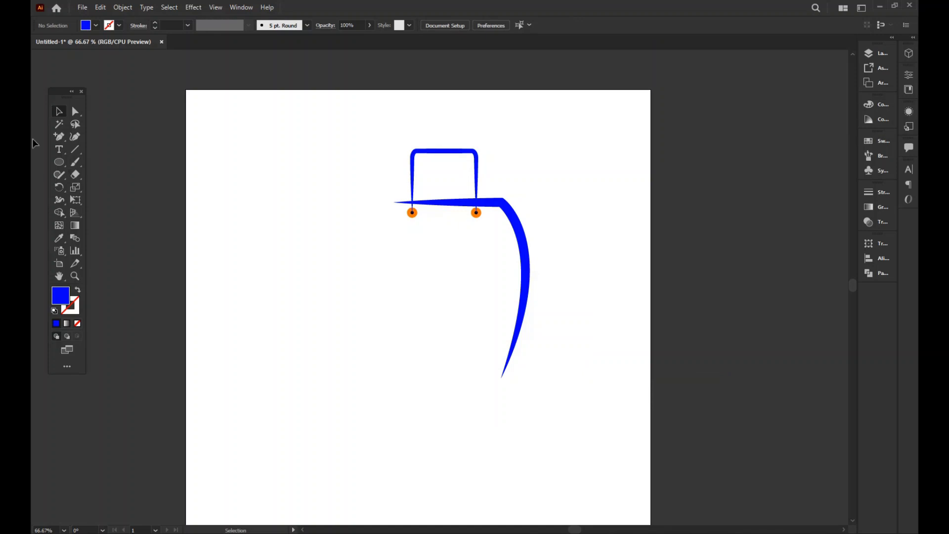
Step: Shorten the handle slightly by moving only its upper anchor points down
left_click(75, 112)
left_click_drag(374, 145, 480, 167)
left_click(534, 162)
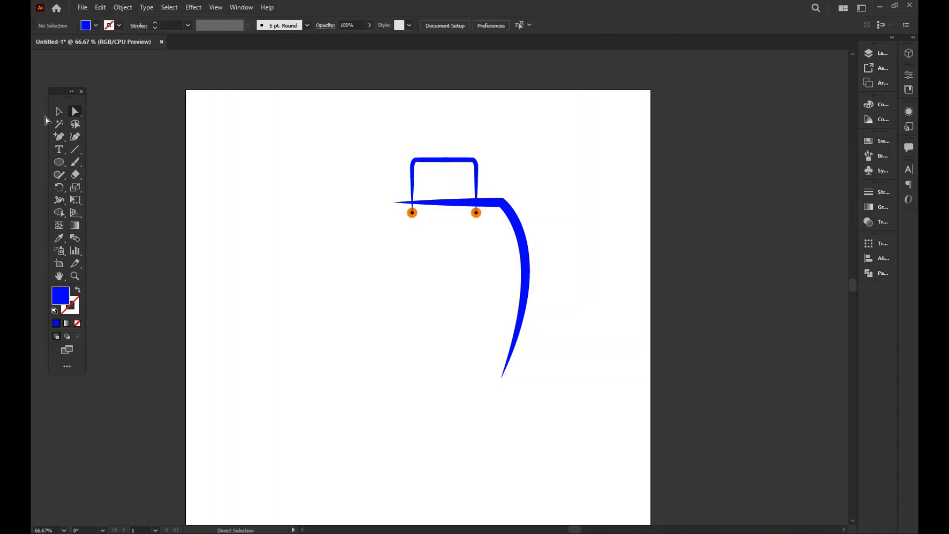
left_click(59, 111)
Step: Add the point text "BagShop" in the empty area left of the curved shape
scroll(464, 278, "down", 1)
scroll(474, 305, "left", 1)
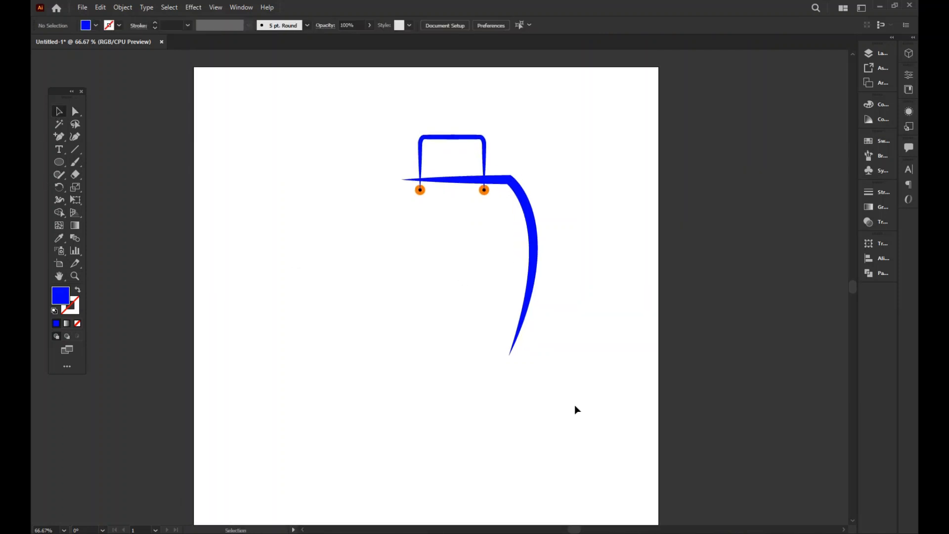
key("a")
key("v")
key("t")
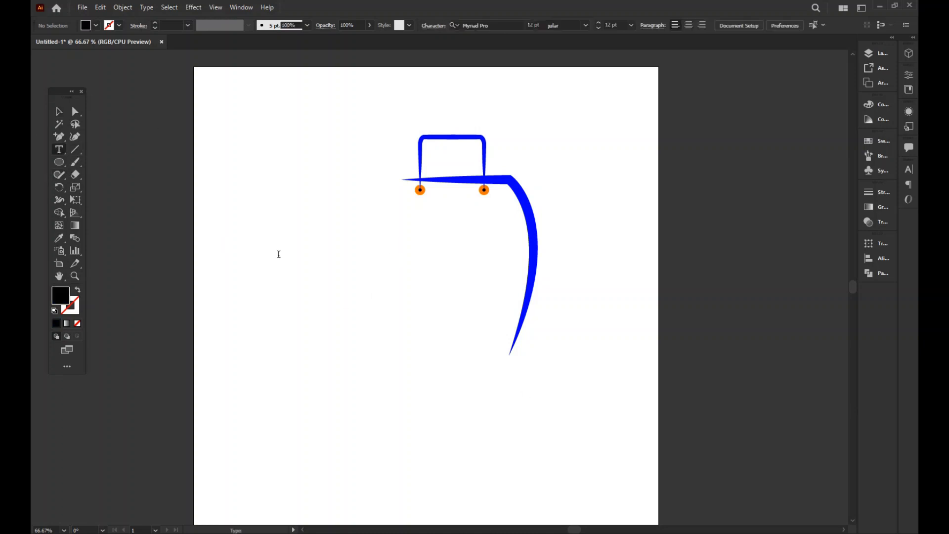
left_click(278, 254)
type("BagShop")
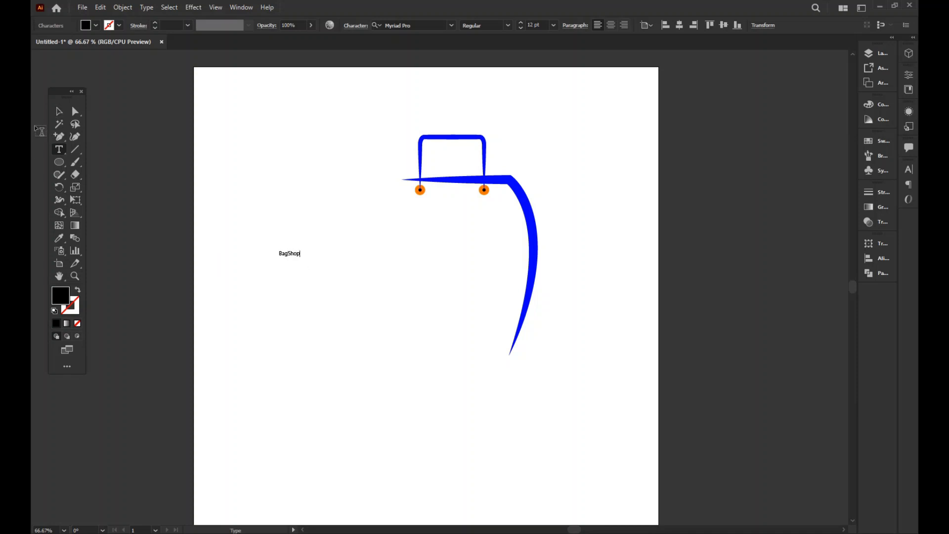
Step: Enlarge the BagShop text and place it below the handle, beside the inside of the blue curve
left_click(59, 110)
key("ctrl+t")
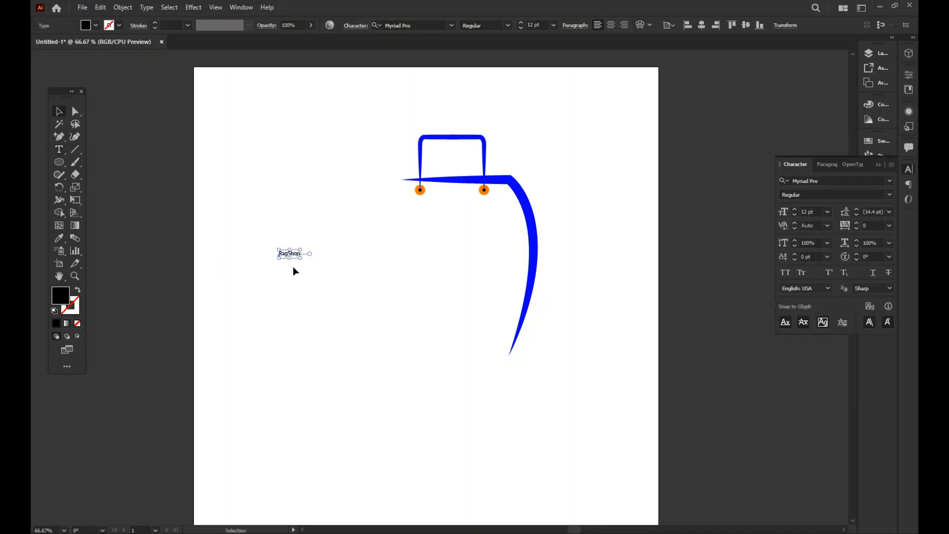
left_click_drag(301, 258, 446, 299)
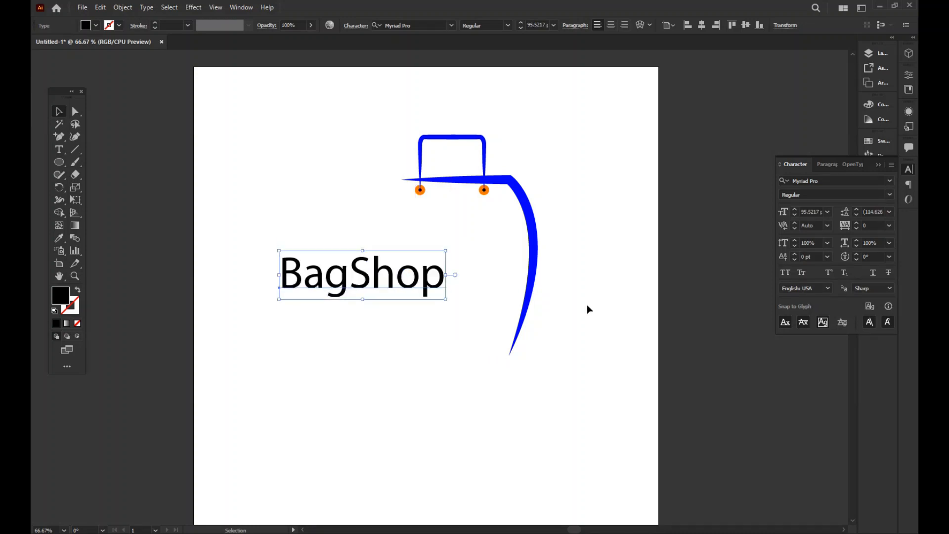
left_click_drag(390, 285, 448, 254)
left_click_drag(338, 268, 319, 273)
left_click_drag(421, 250, 511, 287)
Step: Set the BagShop text in Andoly Cokie Regular and adjust it to about 155 pt inside the curve
left_click(889, 180)
left_click(804, 233)
mouse_move(455, 251)
left_mouse_down()
mouse_move(446, 254)
mouse_move(469, 262)
left_mouse_up()
left_click_drag(469, 264, 470, 259)
Step: Add a tagline in capitals below BagShop, consisting of the owner's name followed by "NEW COLLECTION"
left_click_drag(470, 260, 291, 326)
type("tTouseeq Ne")
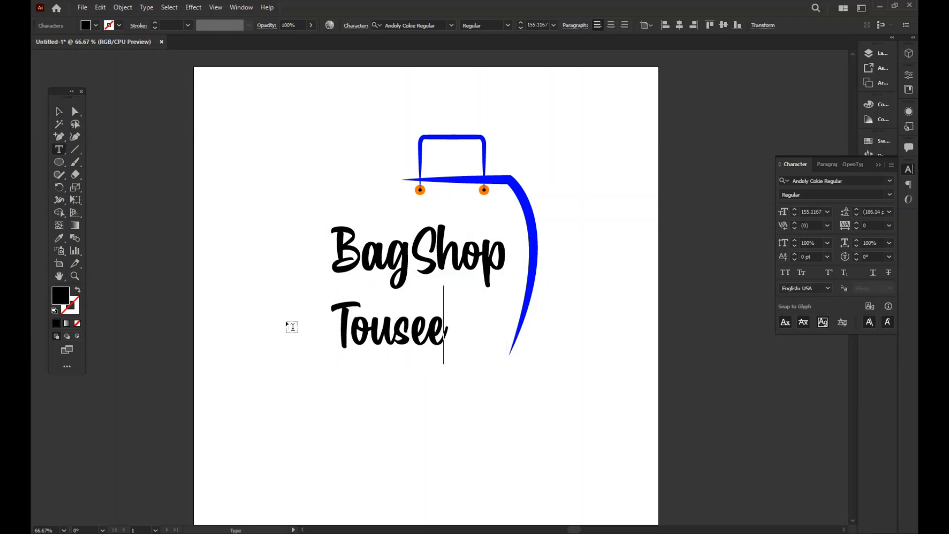
key("BackSpace")
key("BackSpace")
key("BackSpace")
key("BackSpace")
key("BackSpace")
key("BackSpace")
key("BackSpace")
key("BackSpace")
key("BackSpace")
type("OUSEEQ NEW COLLECTION")
left_click(59, 111)
Step: Set the tagline in Calibri, scale it down to about 14.5 pt and place it under BagShop's left edge
left_click(890, 180)
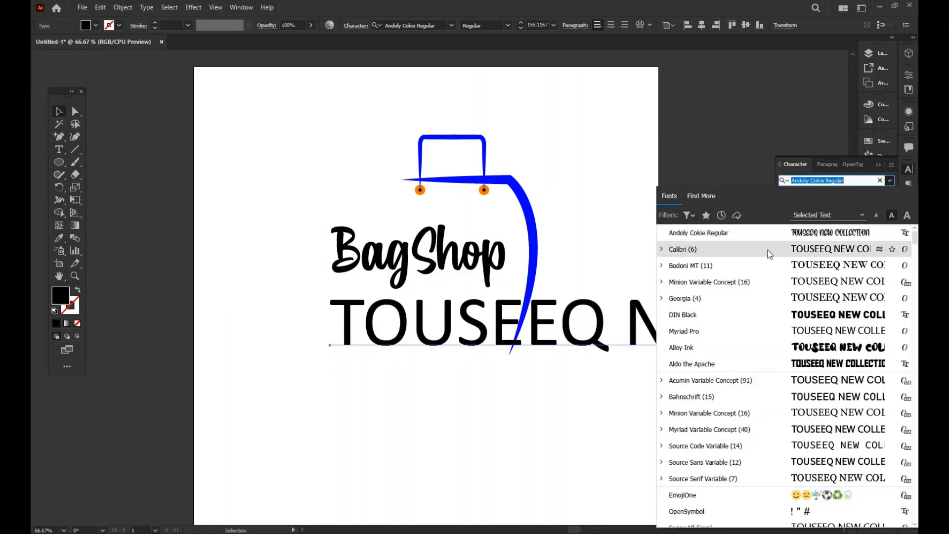
left_click(744, 252)
left_click_drag(329, 287, 700, 323)
left_click_drag(747, 343, 377, 296)
left_click(878, 164)
left_click_drag(784, 320, 392, 291)
left_click(612, 330)
left_click_drag(624, 298, 629, 316)
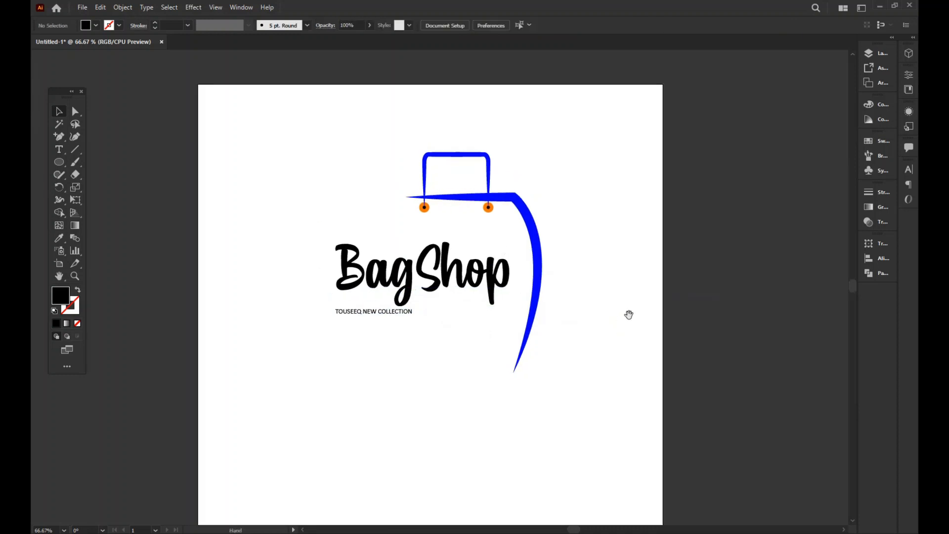
Step: Set the tagline's tracking to 900, then lower it to 862
left_click(383, 313)
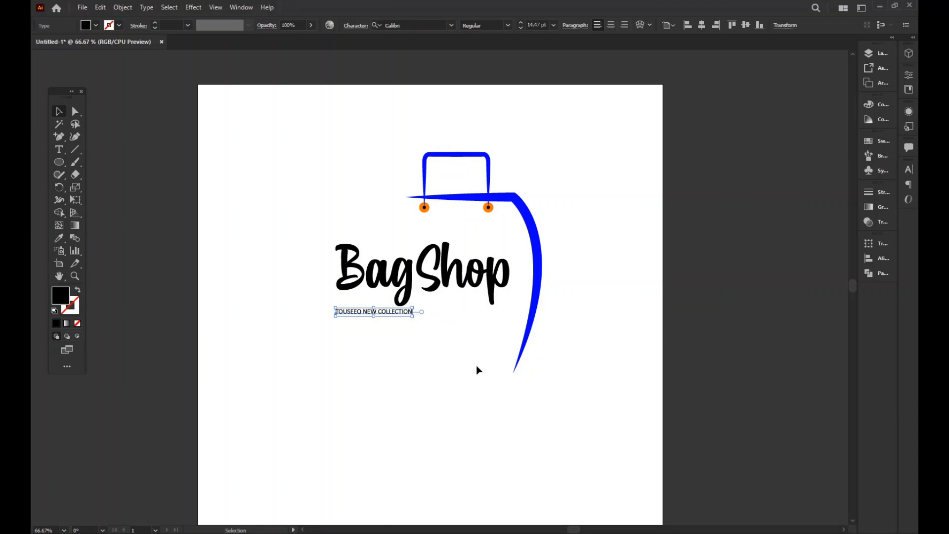
left_click(477, 371)
left_click(388, 314)
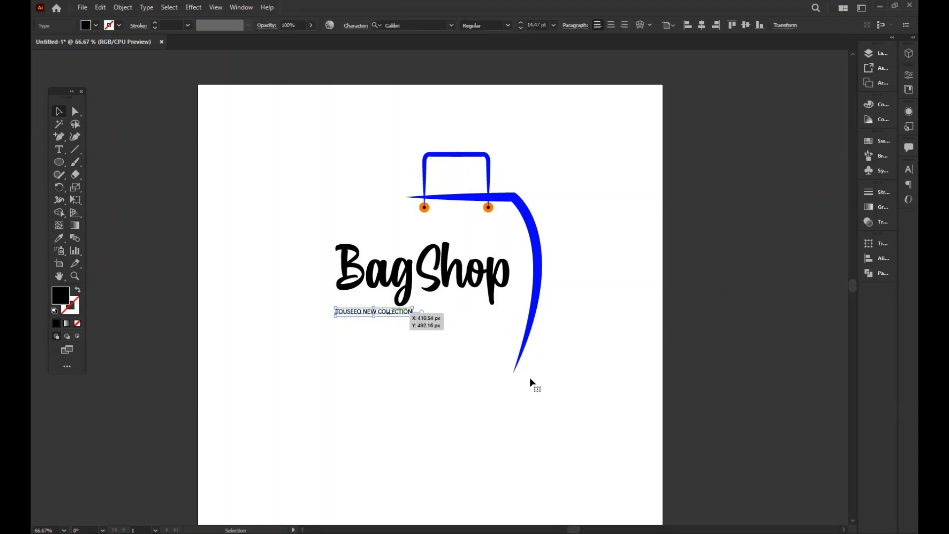
left_click(871, 55)
left_click(873, 54)
left_click(909, 169)
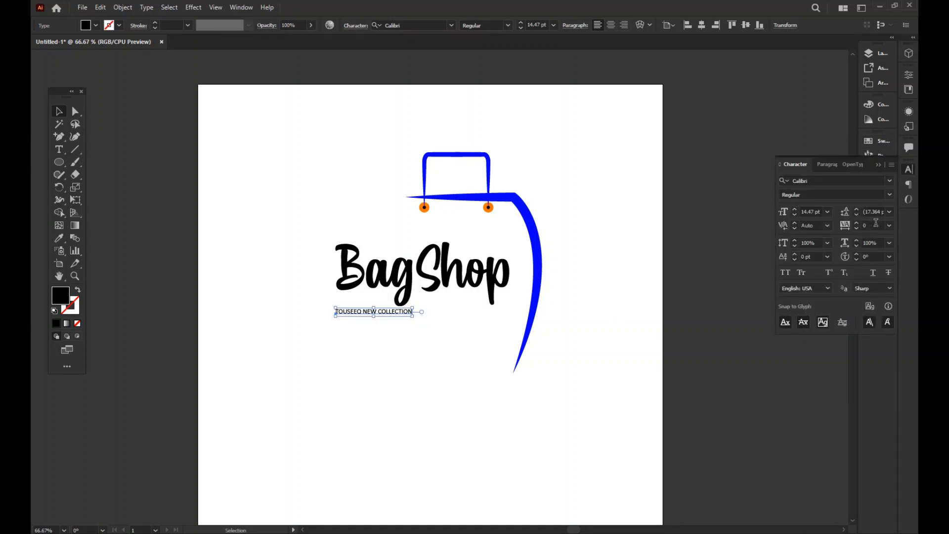
left_click(877, 223)
type("5")
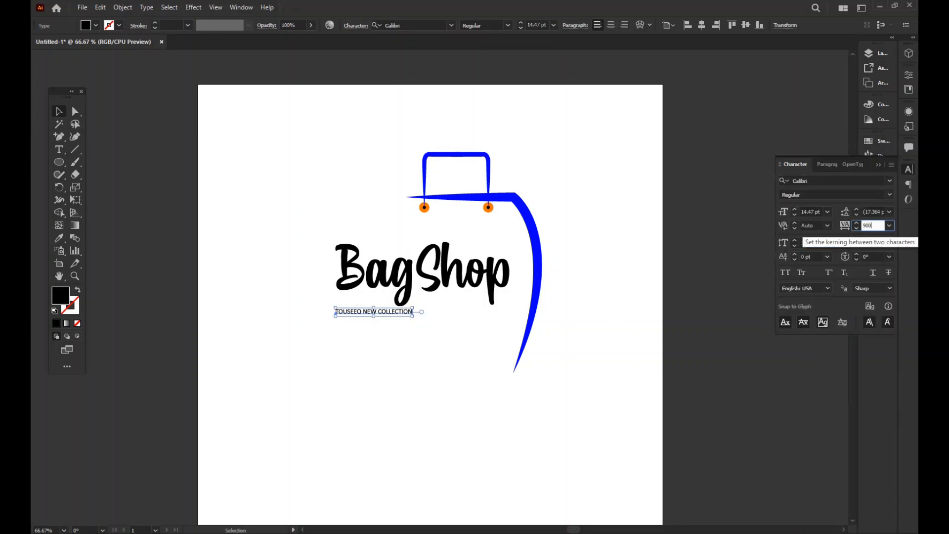
type("00")
key("Return")
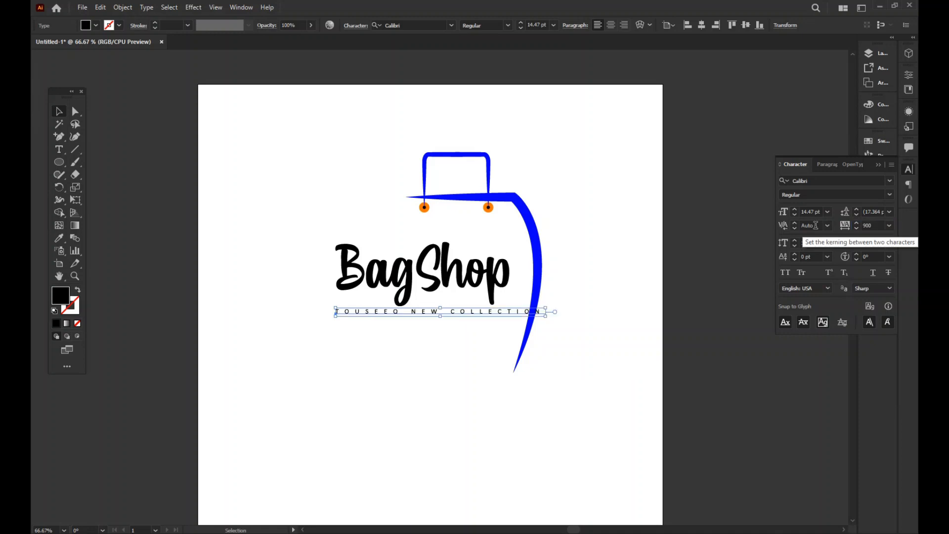
left_click(856, 228)
left_click(858, 229)
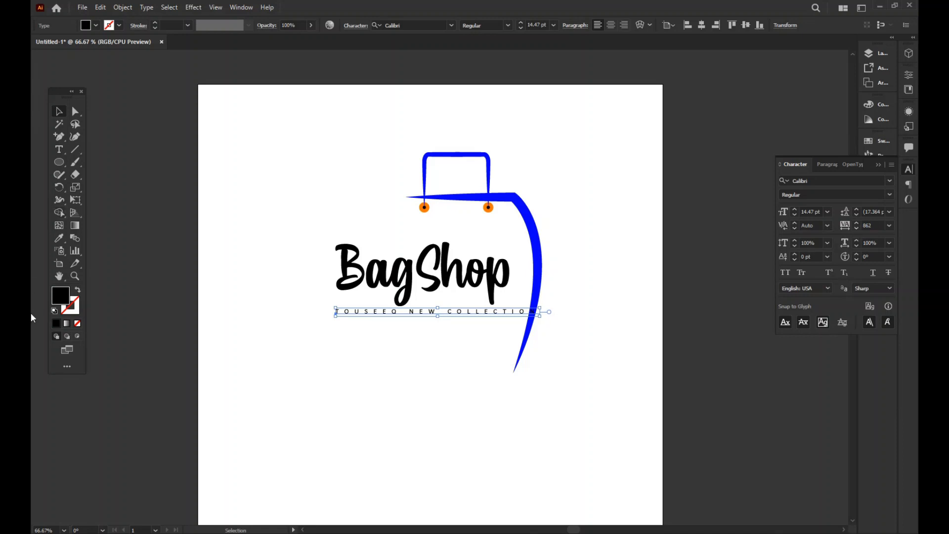
Step: Show the rulers and place a vertical guide at the right edge of the BagShop text
key("a")
key("v")
key("ctrl+r")
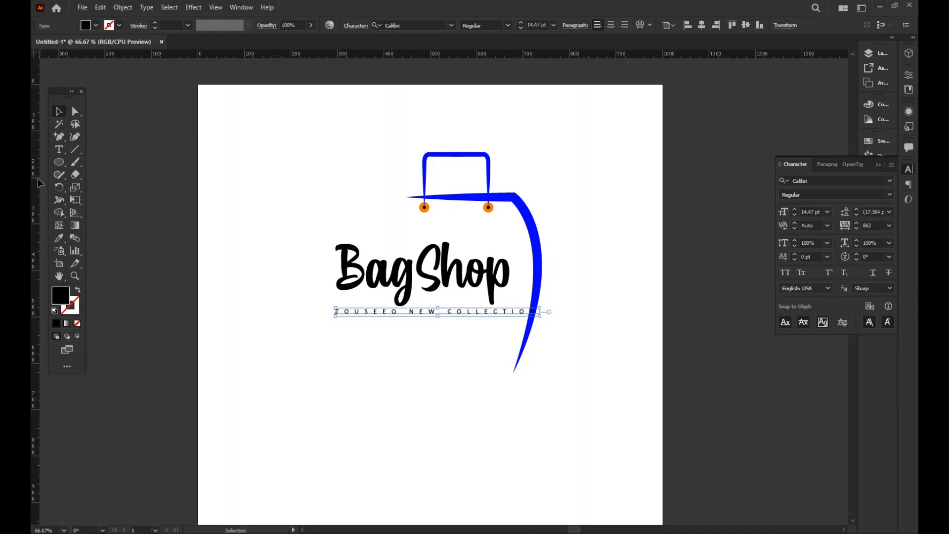
left_click_drag(41, 184, 510, 270)
left_click(491, 313)
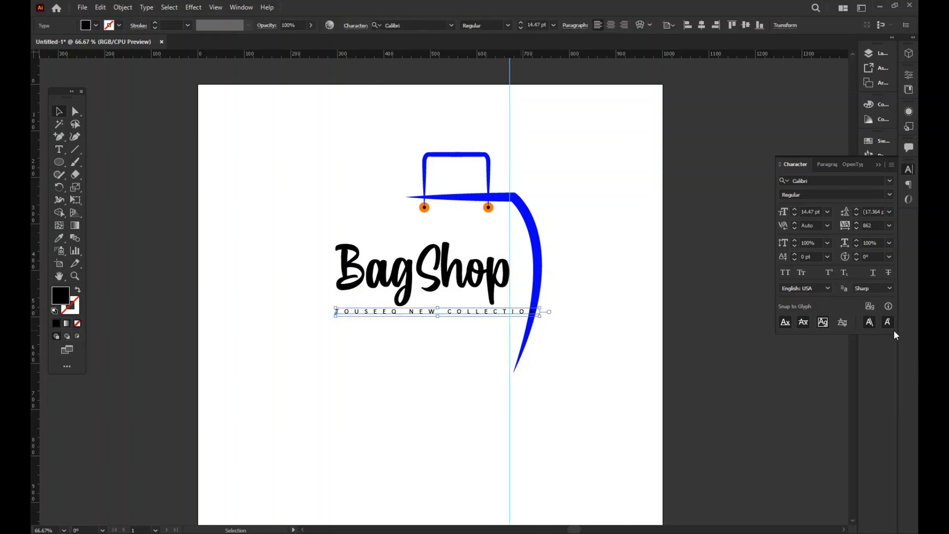
Step: Reduce the tagline's tracking to 685 so it ends at the guide, and delete the guide
left_click(856, 228)
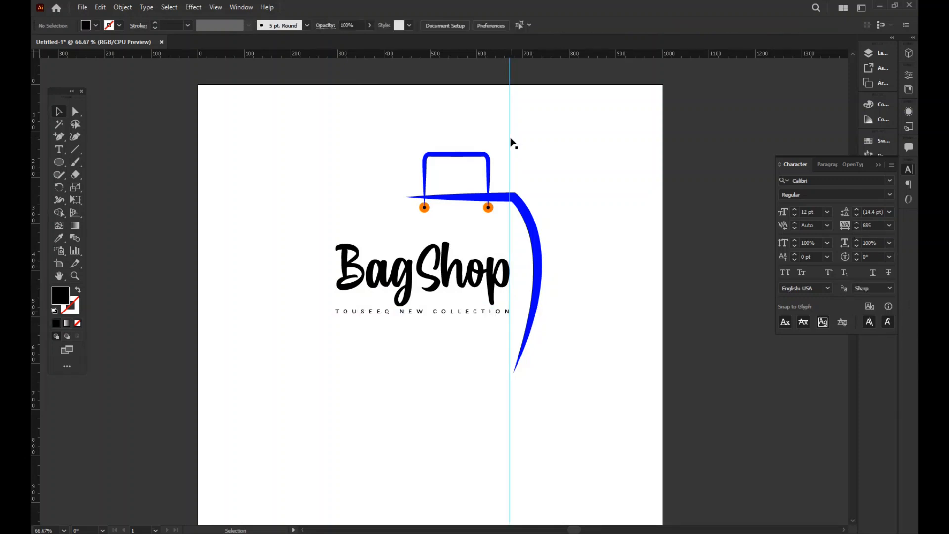
left_click(509, 139)
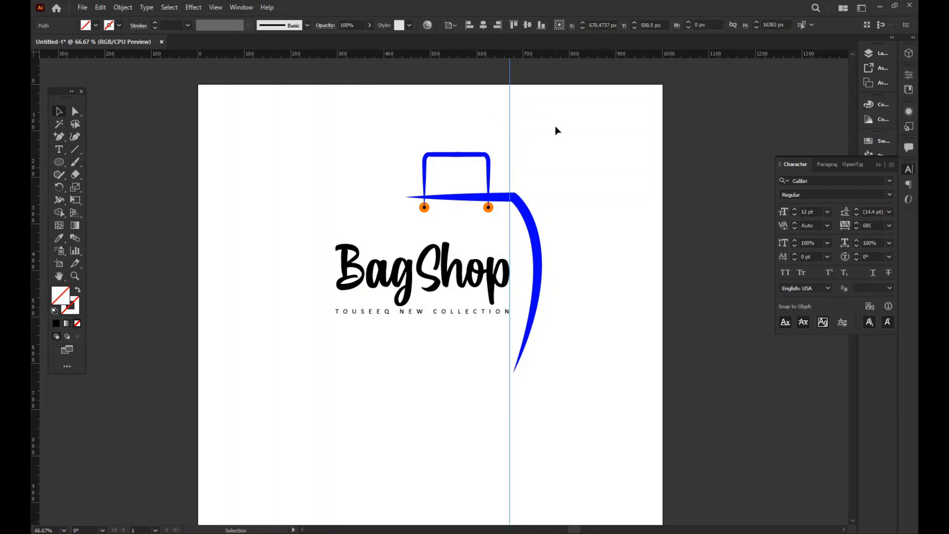
key("Delete")
Step: Recolour only the letter "o" of BagShop with the circles' orange using the Eyedropper
left_click(442, 296)
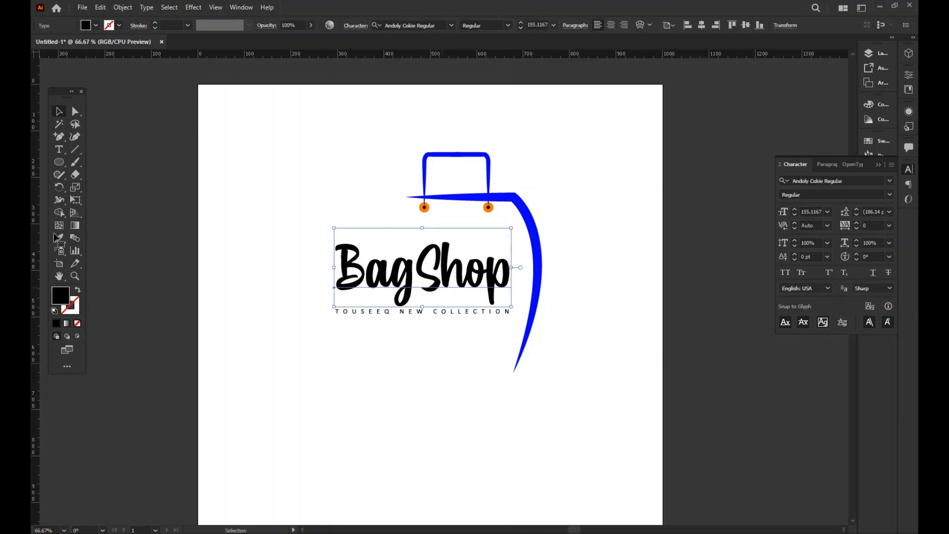
left_click(59, 150)
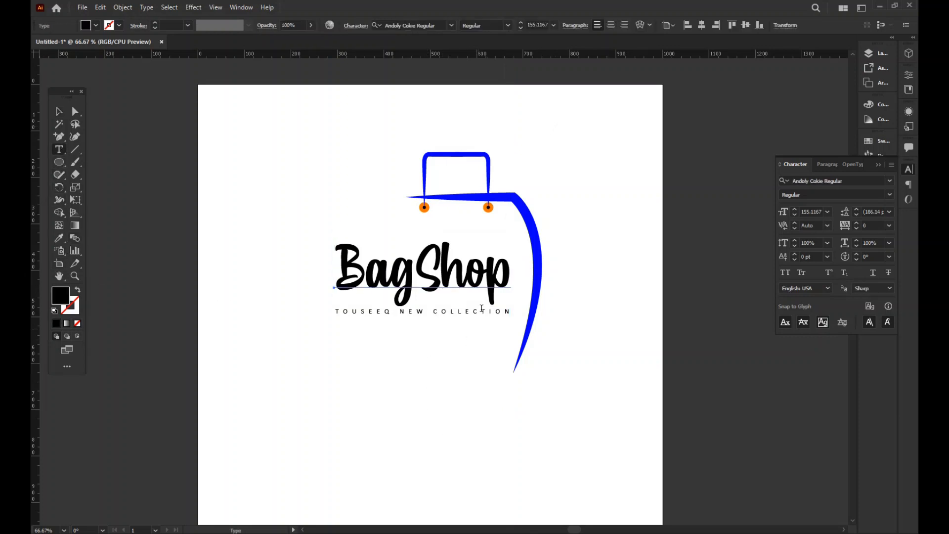
left_click_drag(482, 281, 465, 281)
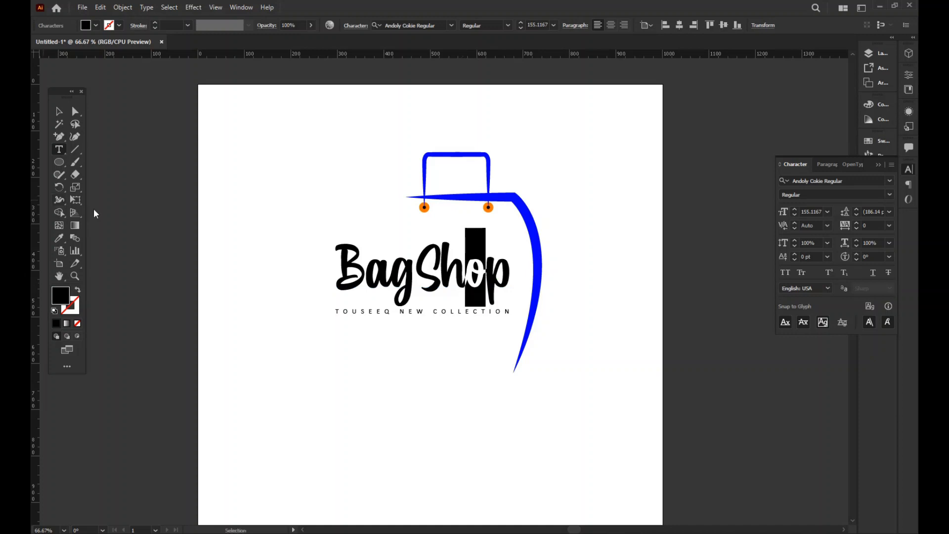
left_click(66, 239)
left_click(424, 207)
left_click(58, 113)
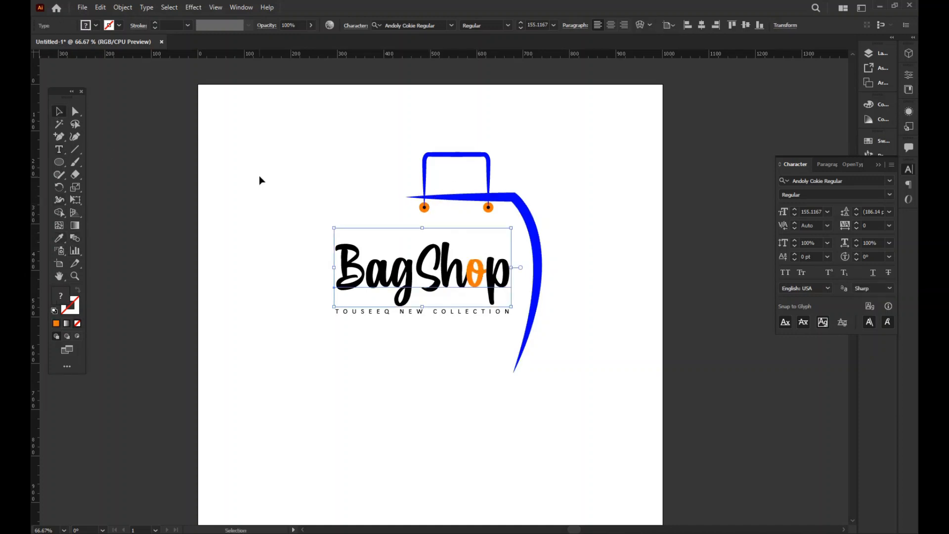
left_click(121, 253)
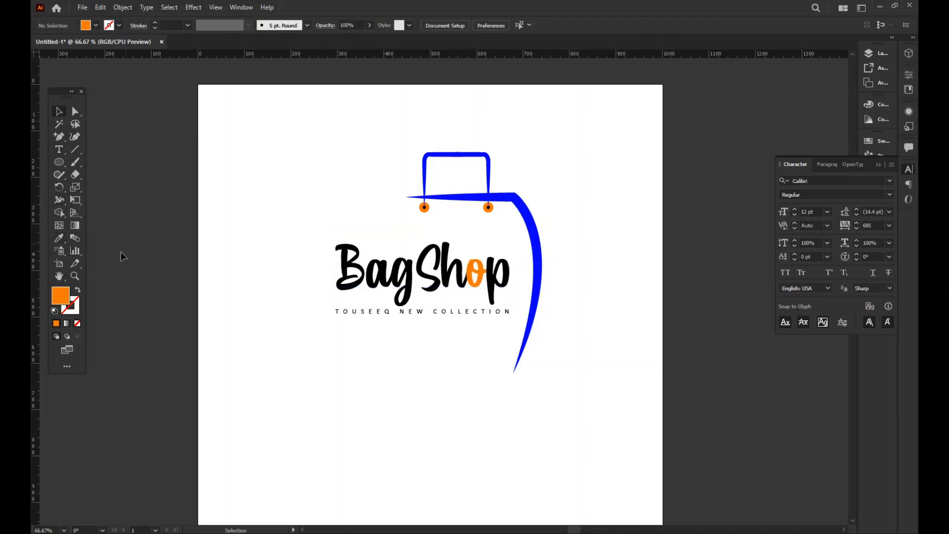
Step: Recolour the letters "BagSh" of the wordmark with the bag outline's blue using the Eyedropper
left_click(59, 148)
left_click_drag(466, 269, 328, 269)
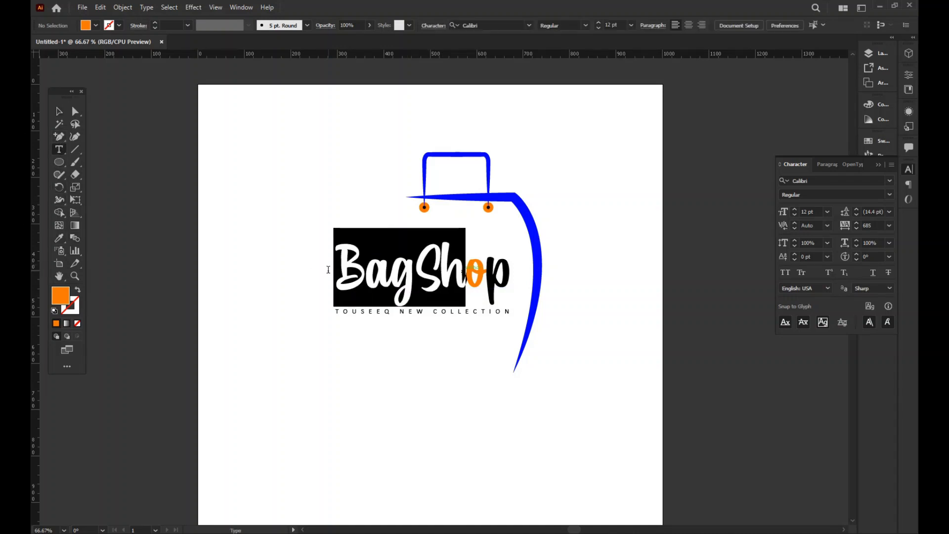
left_click(60, 239)
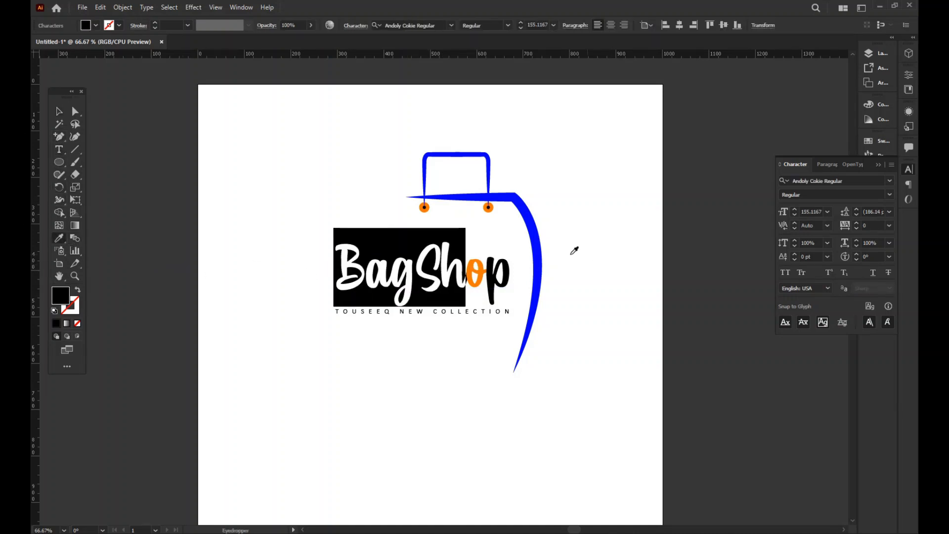
left_click(570, 254)
left_click(58, 111)
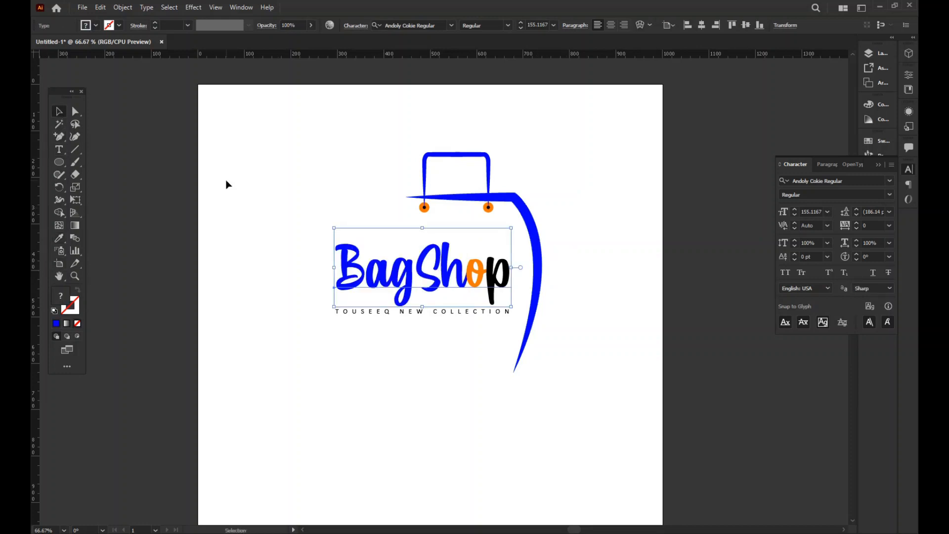
left_click(226, 185)
Step: Recolour the wordmark's final letter "p" with the bag outline's blue using the Eyedropper
left_click(64, 151)
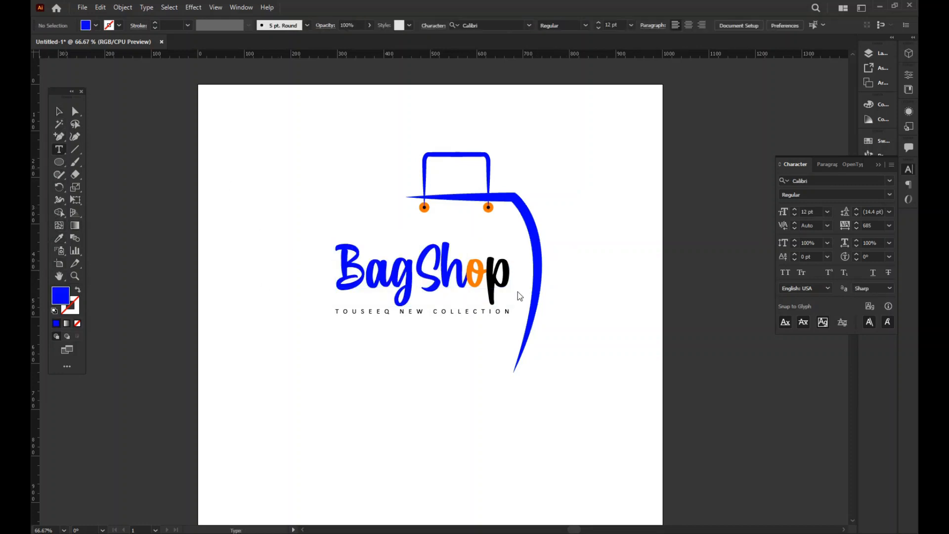
left_click_drag(514, 289, 486, 288)
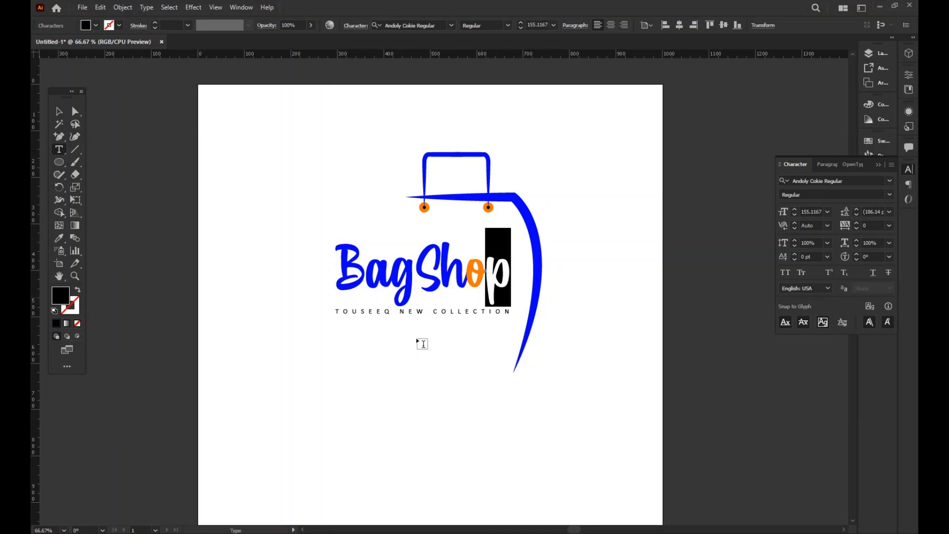
left_click(59, 238)
left_click(525, 208)
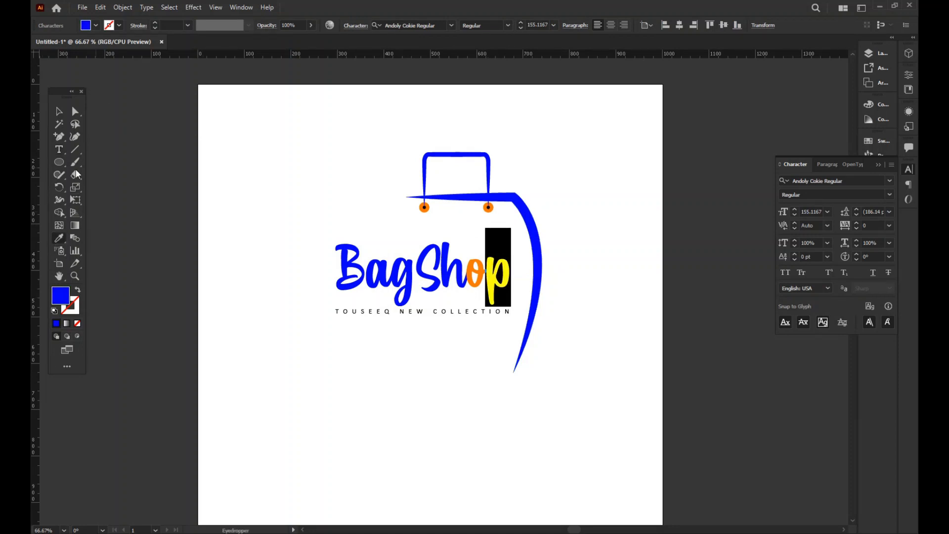
left_click(61, 112)
Step: Recolour the tagline below the wordmark with the handle circles' orange using the Eyedropper
left_click(360, 312)
left_click(58, 240)
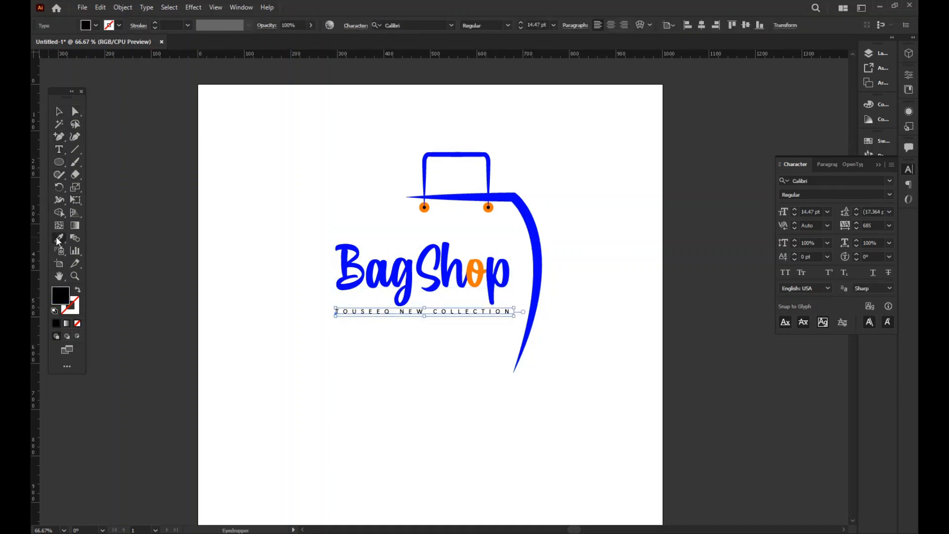
left_click(424, 208)
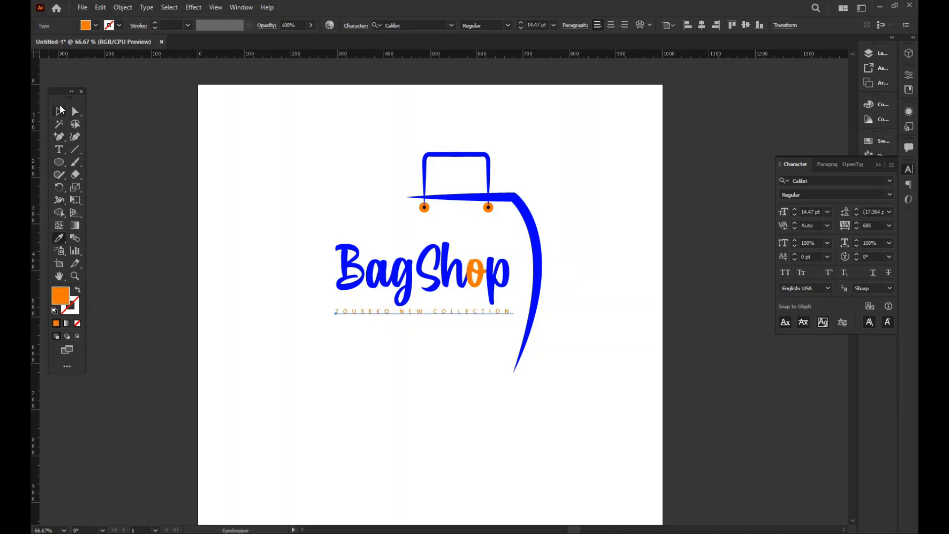
left_click(61, 110)
left_click(422, 343)
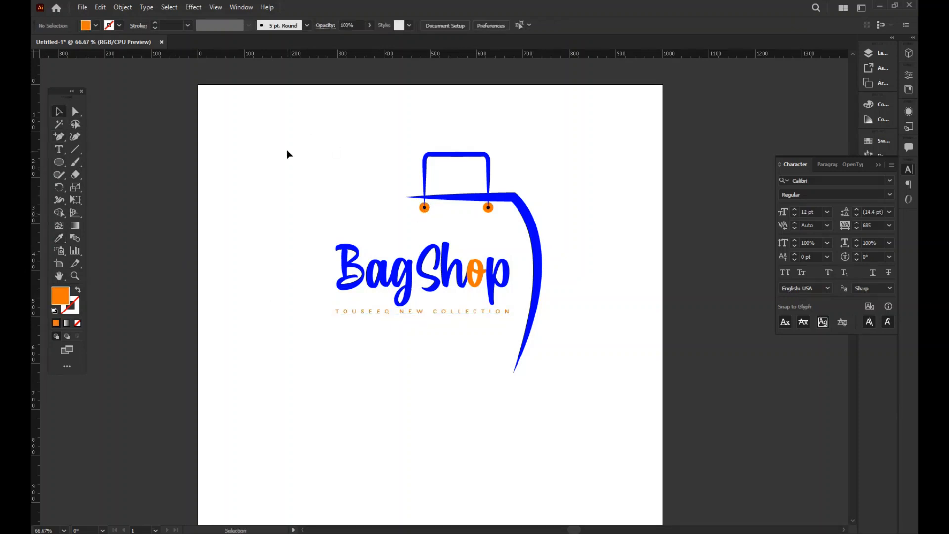
Step: Group the BagShop wordmark with the tagline and place a copy of the group beside the artboard
left_click_drag(289, 154, 545, 314)
left_click(451, 339)
left_click_drag(362, 323, 388, 343)
key("a")
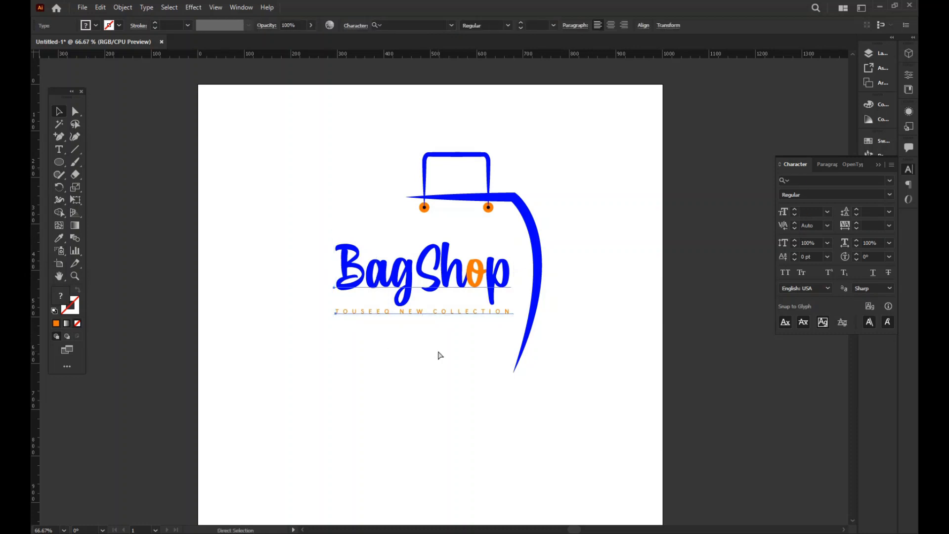
key("ctrl+g")
left_click_drag(430, 352, 504, 337)
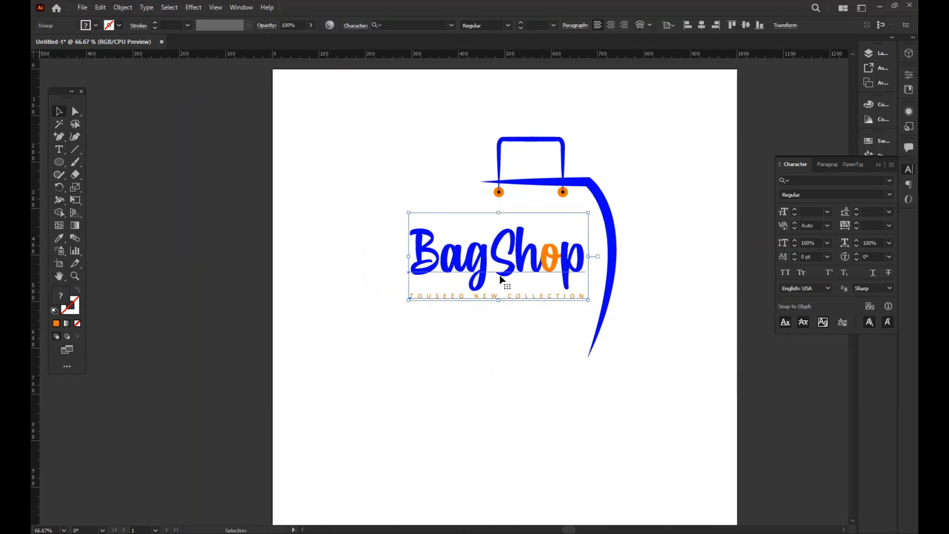
left_click_drag(501, 279, 140, 245)
Step: Expand the text group on the artboard into shapes, including Object and Fill
key("space")
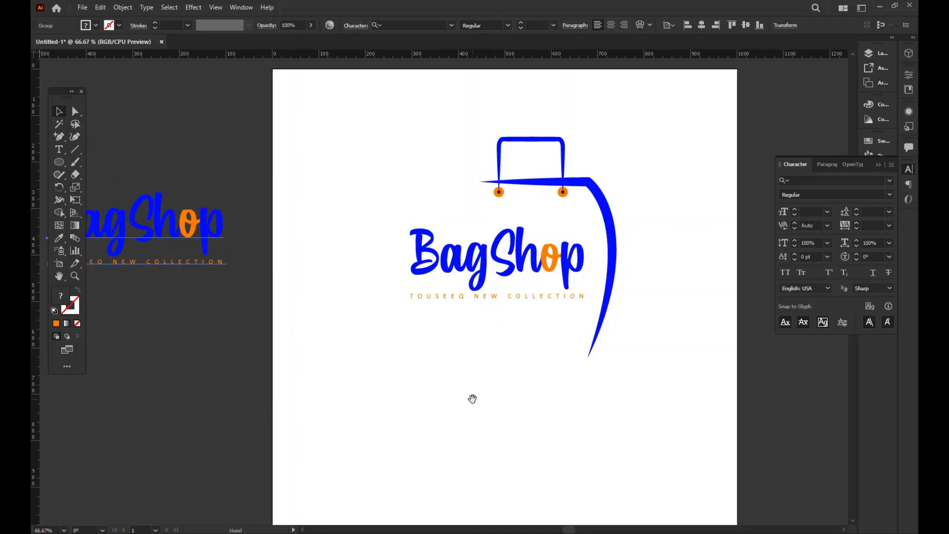
left_click_drag(472, 398, 389, 390)
left_click_drag(307, 206, 365, 317)
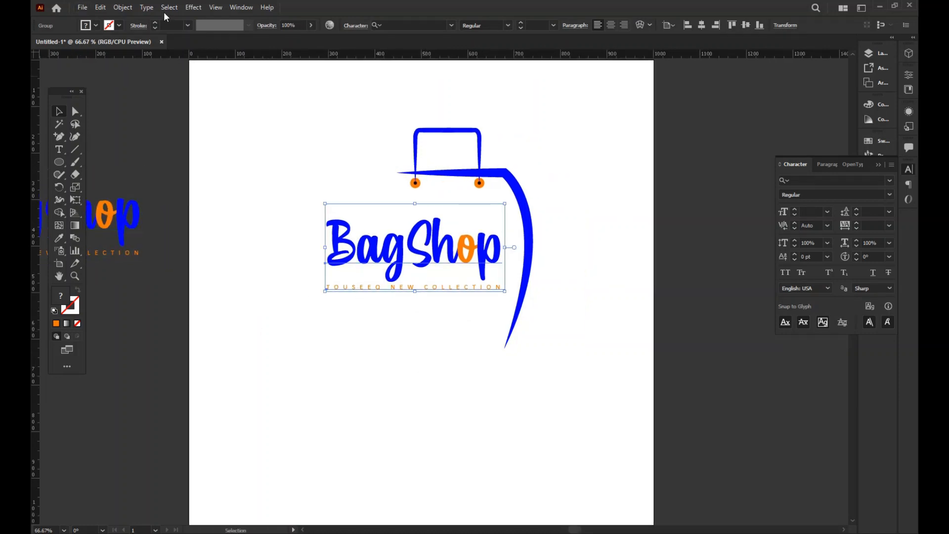
left_click(129, 8)
left_click(163, 130)
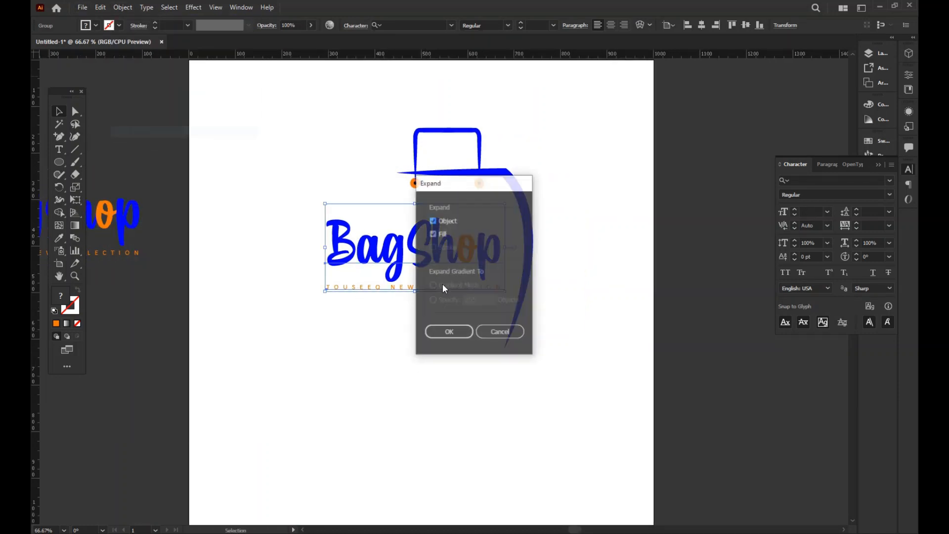
key("Return")
left_click(434, 343)
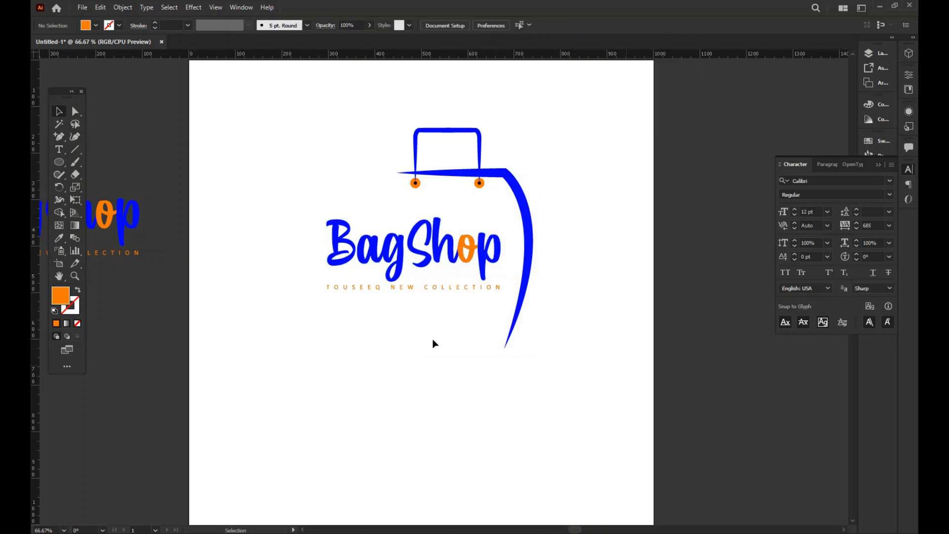
Step: Ungroup the expanded lettering and regroup the wordmark and tagline shapes as one group
left_click(381, 289)
right_click(381, 261)
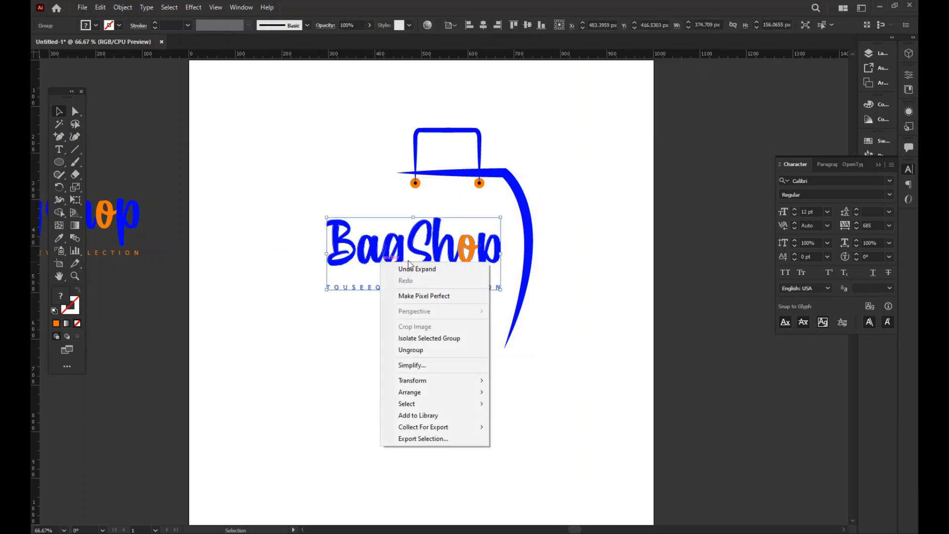
left_click(427, 352)
left_click_drag(302, 184, 369, 332)
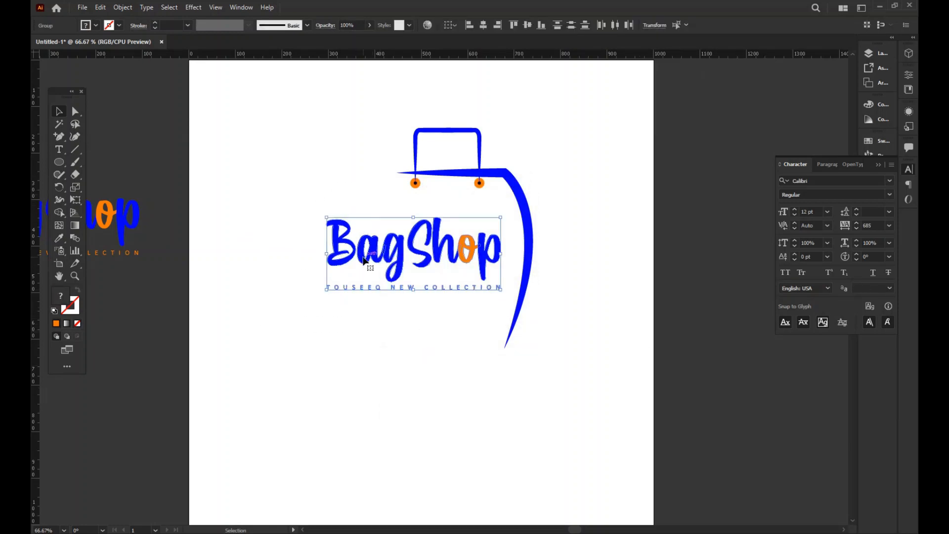
right_click(364, 258)
left_click(402, 338)
left_click(518, 370)
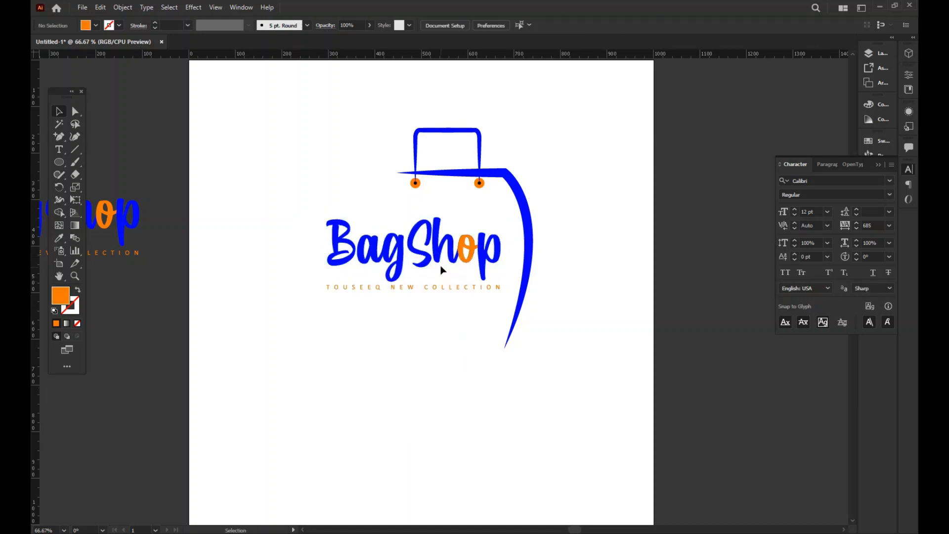
Step: Scale the expanded text group down proportionally to about 328 px wide
left_click(441, 260)
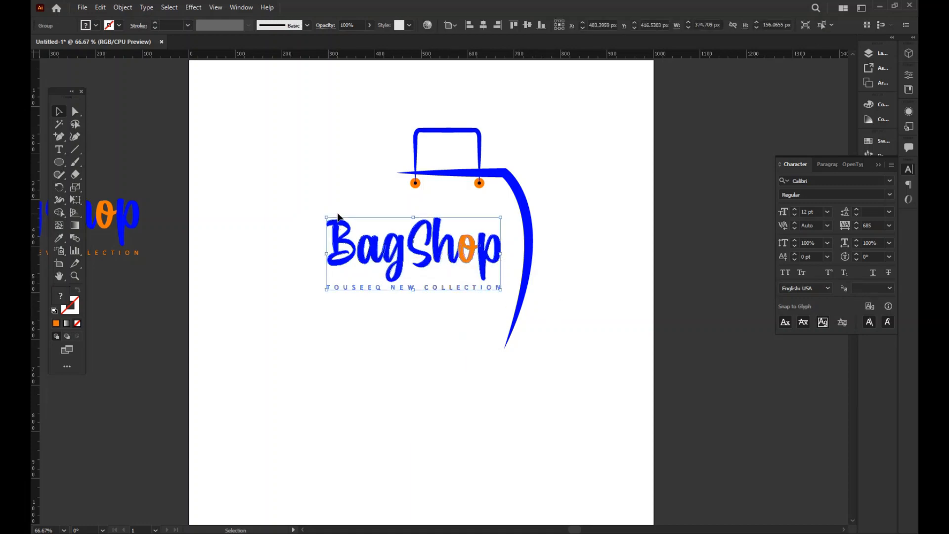
left_click_drag(328, 217, 348, 225)
left_click(652, 281)
left_click_drag(648, 266, 659, 301)
Step: Group the bag outline, handle and orange handle ends without the text
left_click_drag(351, 265, 440, 391)
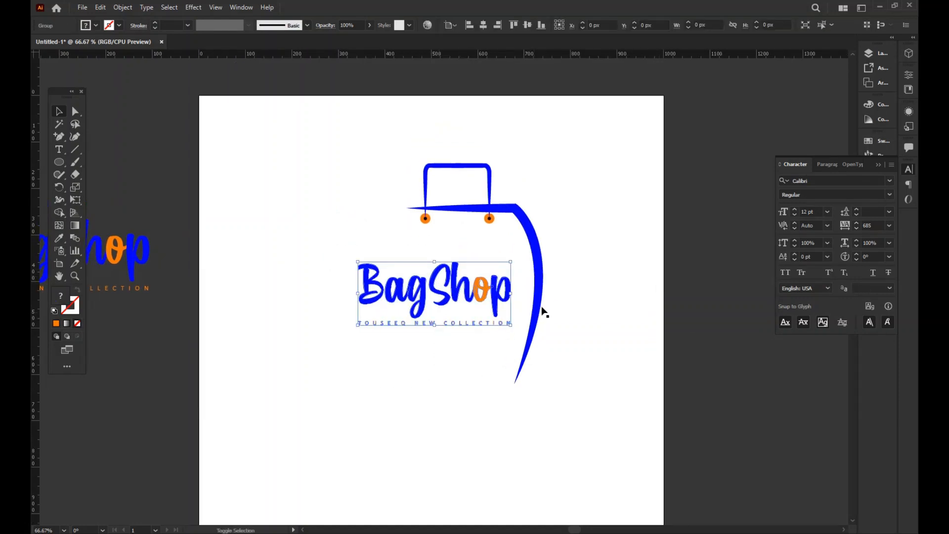
left_click(414, 180)
left_click_drag(448, 201, 604, 244)
right_click(515, 214)
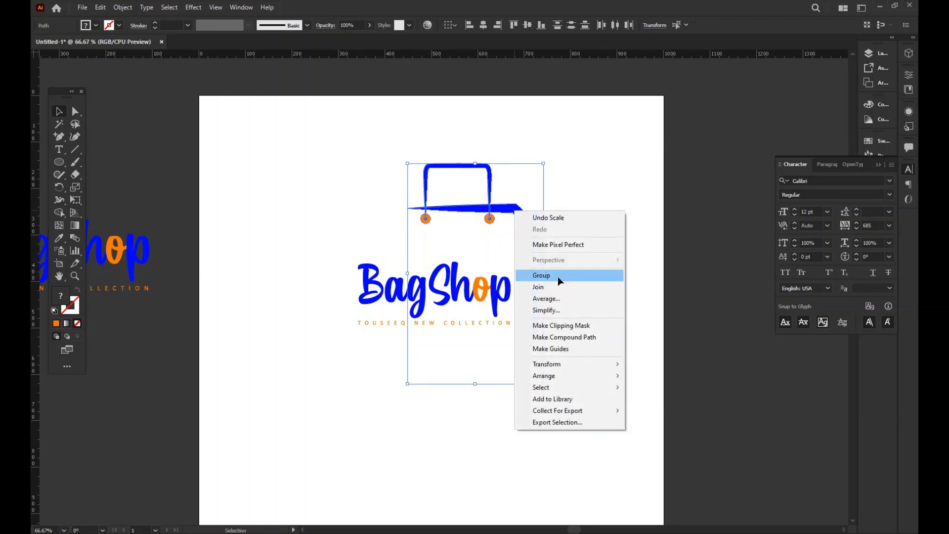
left_click(466, 226)
Step: Align the text group to the vertical centre of the bag group, using the bag as the key object
left_click_drag(386, 130, 565, 448)
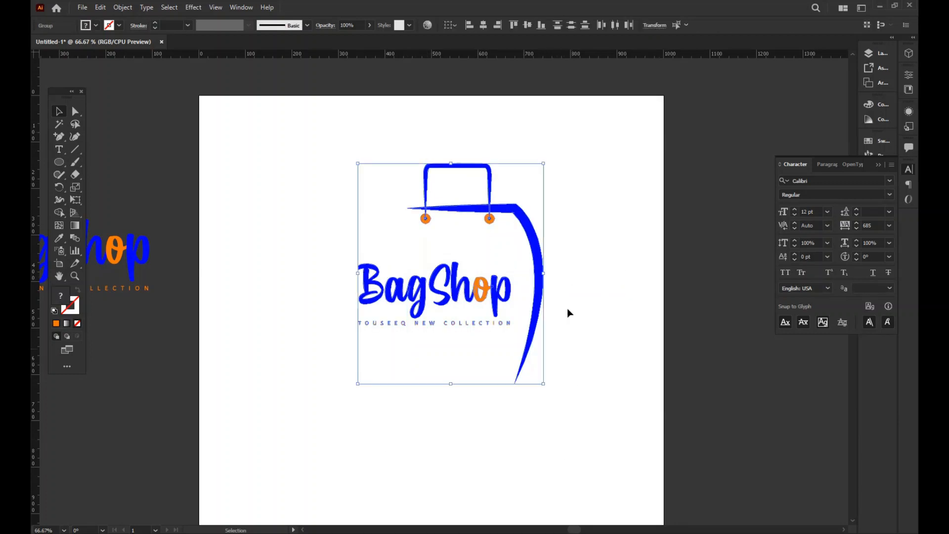
left_click(536, 261, "shift")
left_click_drag(407, 155, 591, 378)
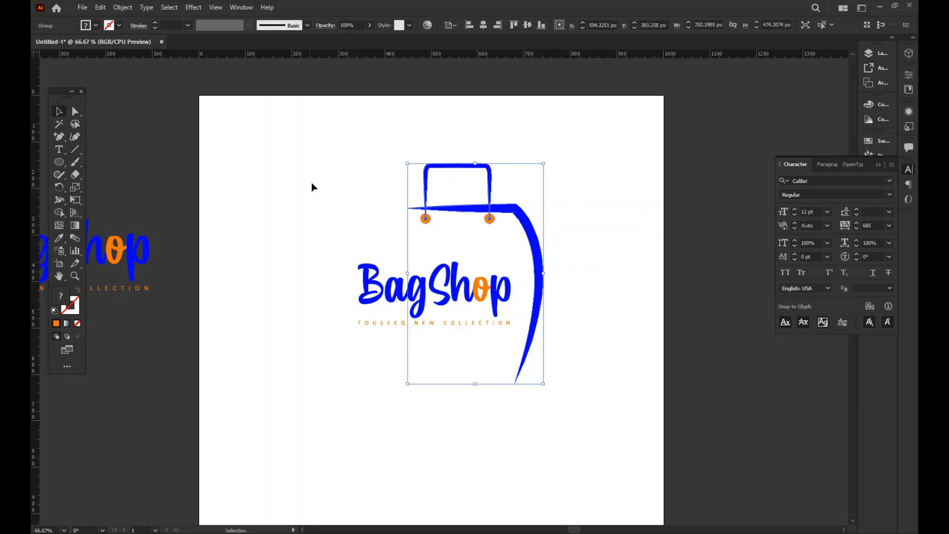
left_click_drag(312, 183, 560, 390)
left_click(537, 262)
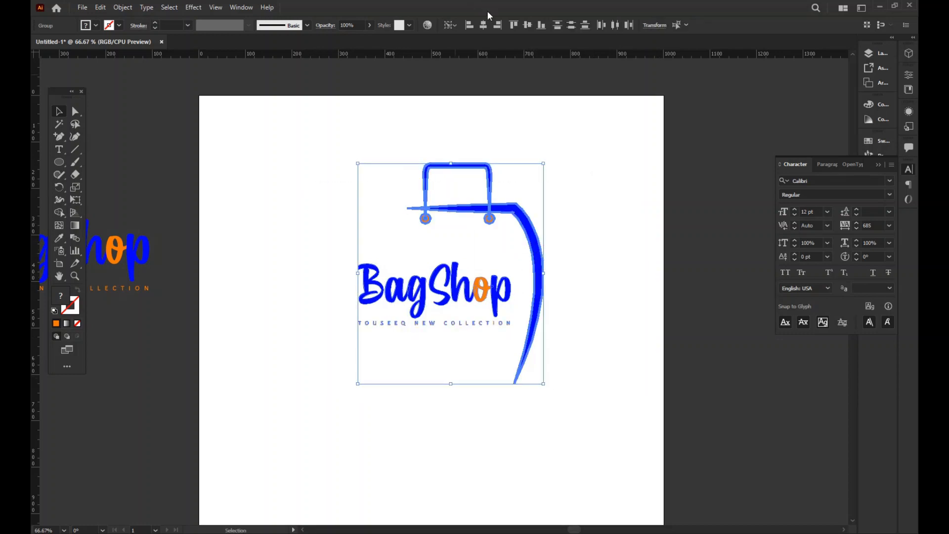
left_click(528, 25)
left_click(595, 163)
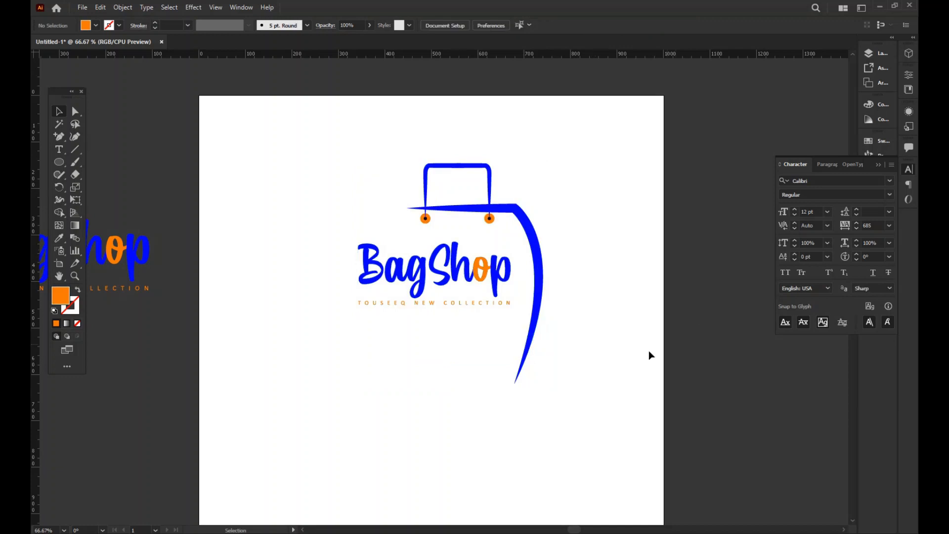
Step: Move the text group slightly down and to the right, closer to the bag's curved side
left_click_drag(336, 221, 416, 316)
left_click(541, 359)
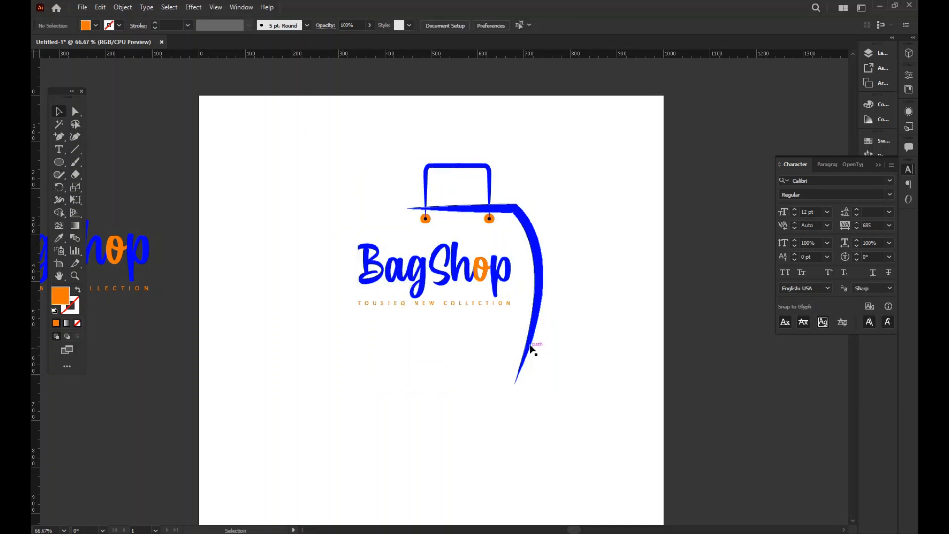
key("a")
key("ctrl+minus")
key("v")
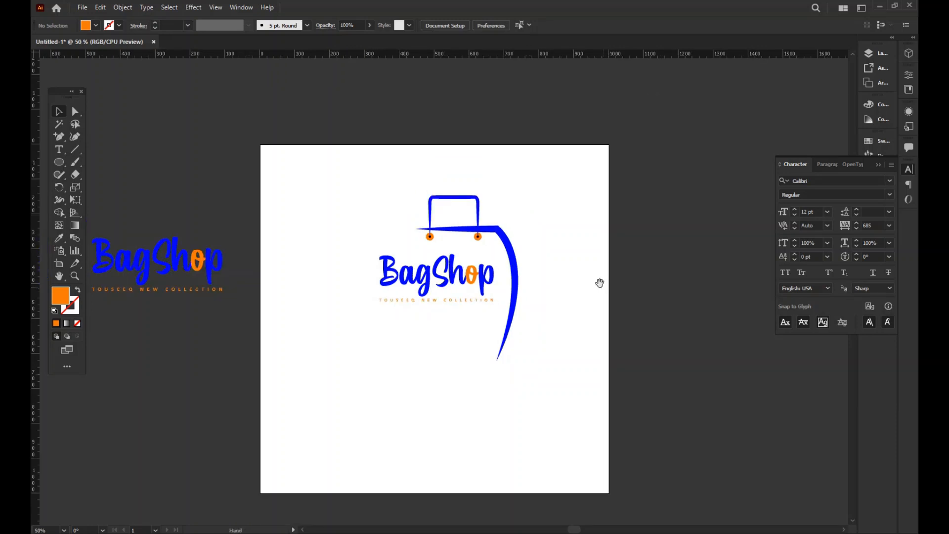
left_click_drag(385, 245, 436, 300)
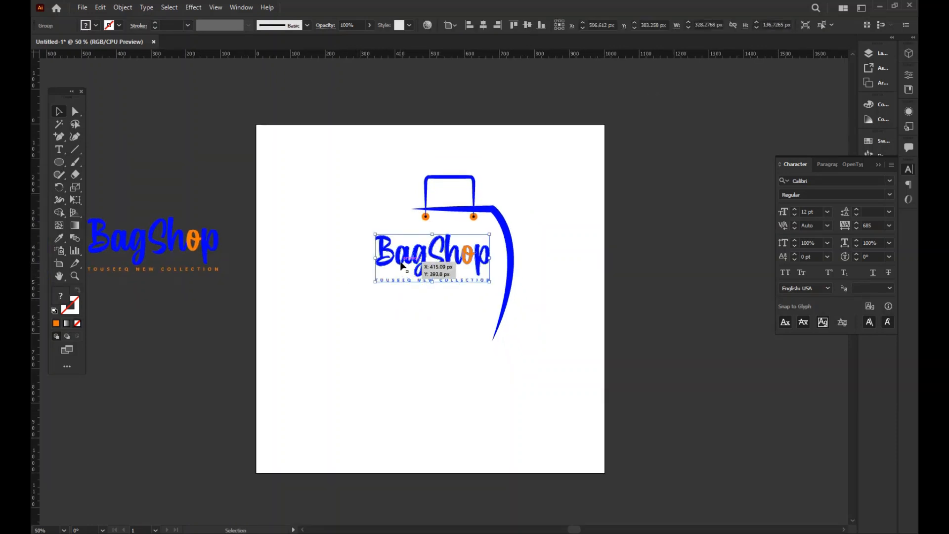
left_click_drag(401, 262, 401, 271)
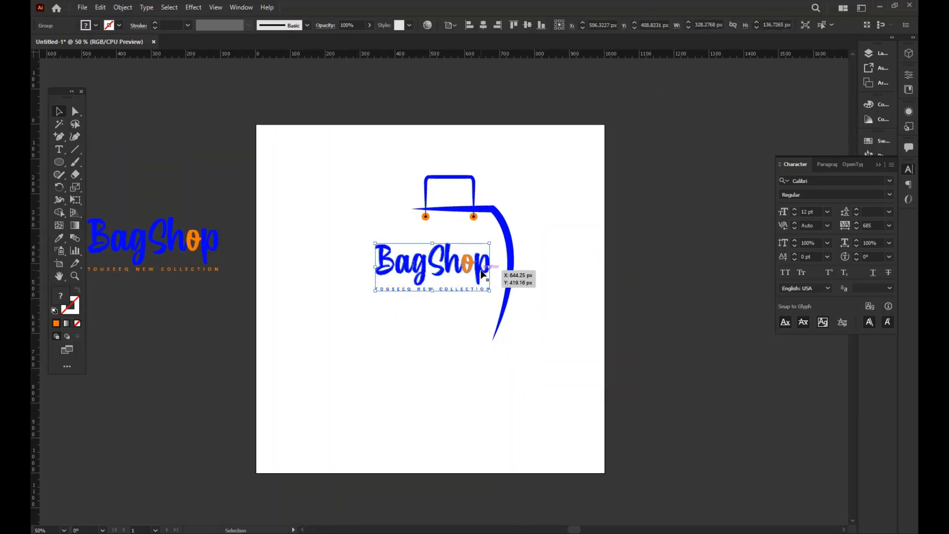
left_click_drag(486, 274, 490, 275)
left_click(566, 267)
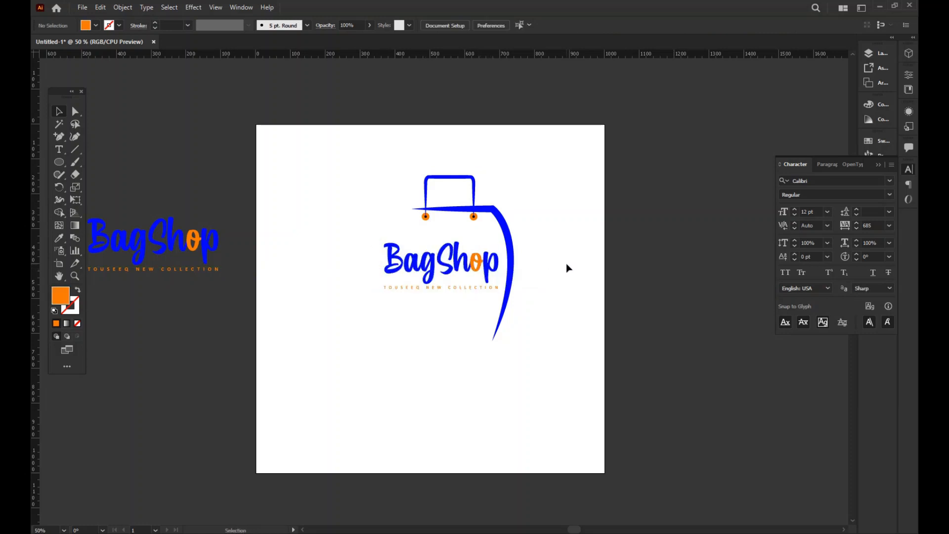
Step: Shift the text group slightly left to widen its gap from the bag's curved side
left_click_drag(584, 263, 591, 261)
left_click_drag(442, 261, 436, 261)
left_click(598, 260)
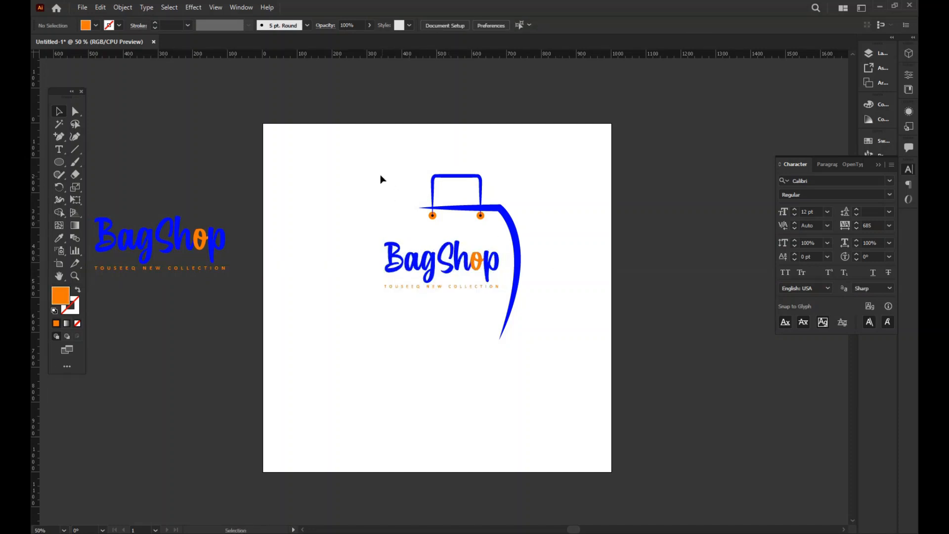
Step: Group the text with the bag shapes and centre the whole logo on the artboard horizontally and vertically
left_click_drag(381, 175, 594, 345)
right_click(480, 270)
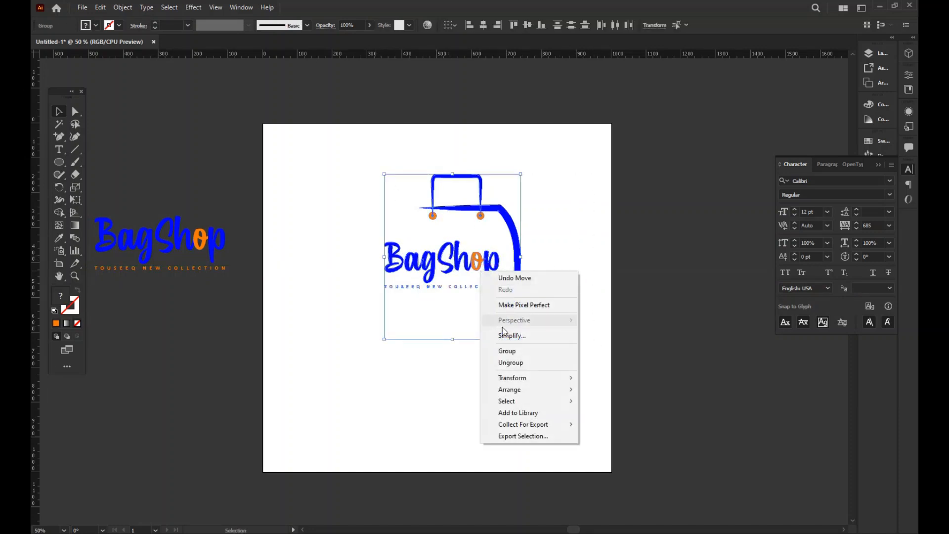
left_click(508, 351)
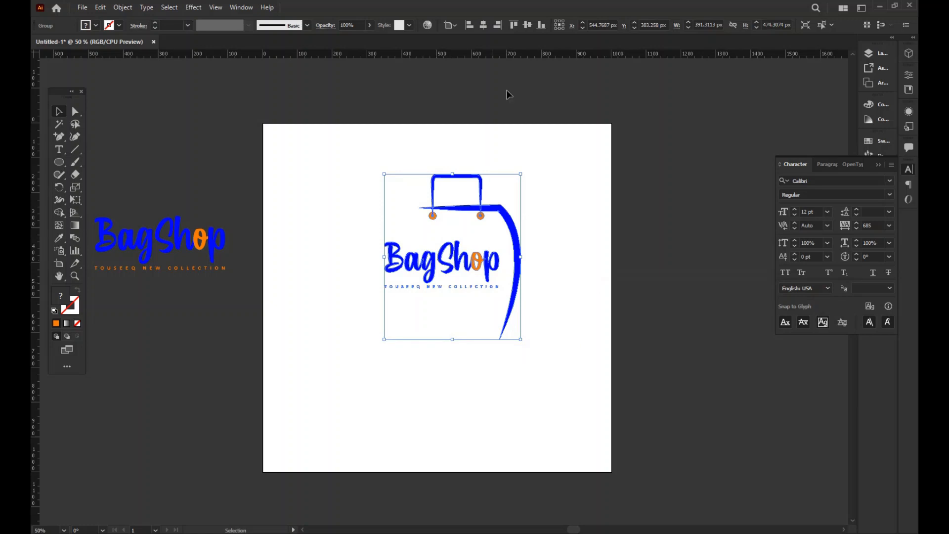
left_click(487, 26)
left_click(551, 183)
left_click_drag(591, 226, 615, 201)
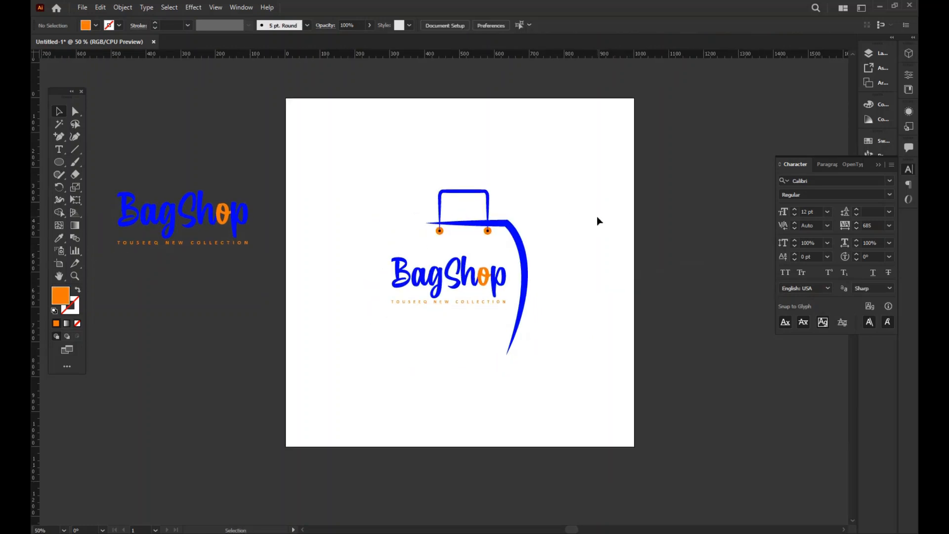
Step: Enlarge the grouped logo proportionally about its centre so it fills more of the artboard
left_click_drag(359, 170, 559, 377)
left_click(657, 280)
left_click_drag(671, 269, 681, 299)
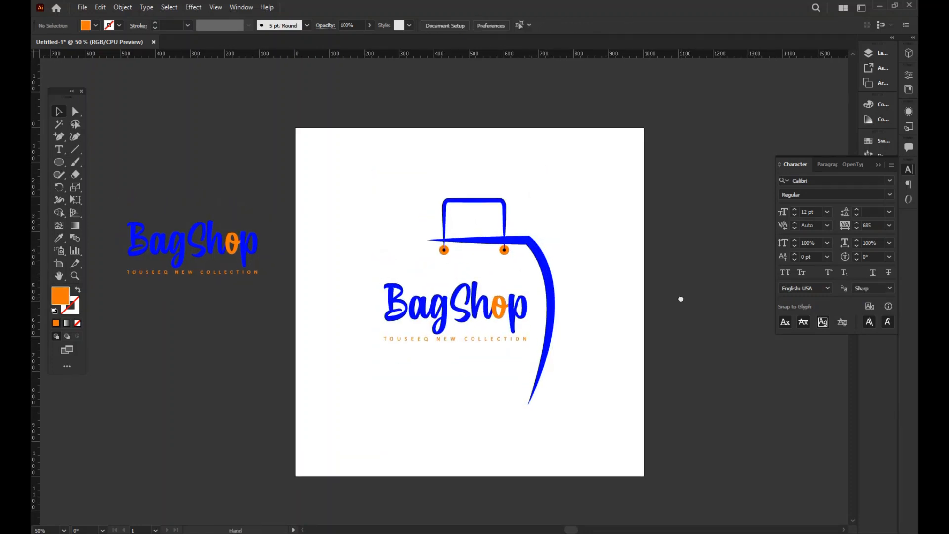